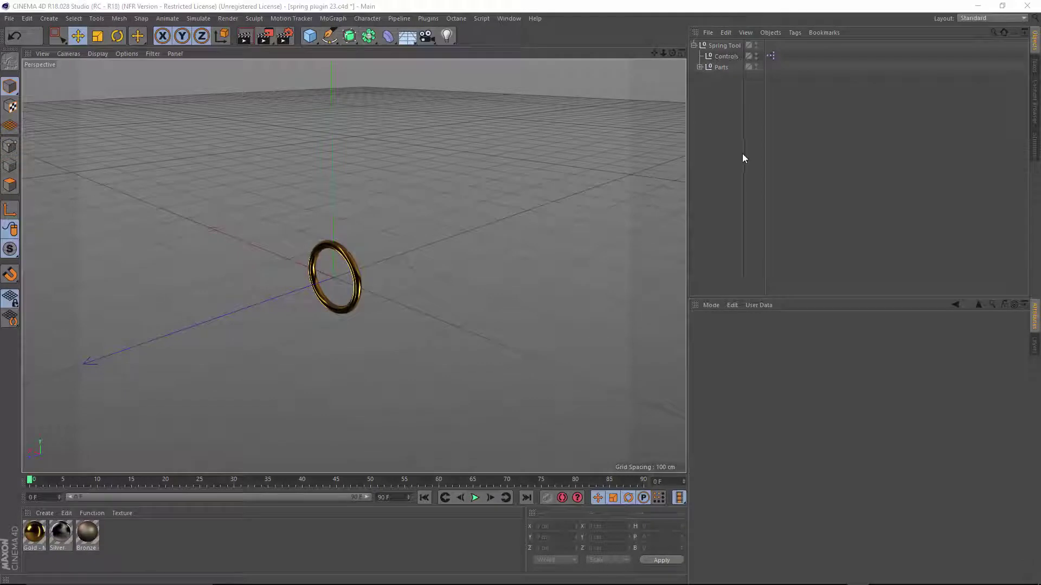
Add a Null displayed as a sphere with a 36 cm radius
click(726, 57)
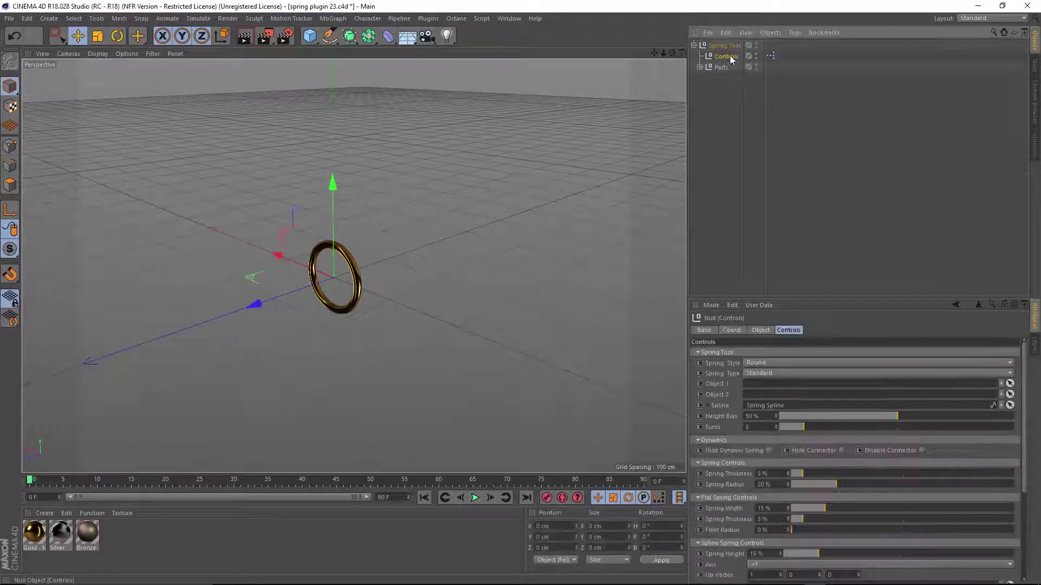
drag(309, 36, 351, 55)
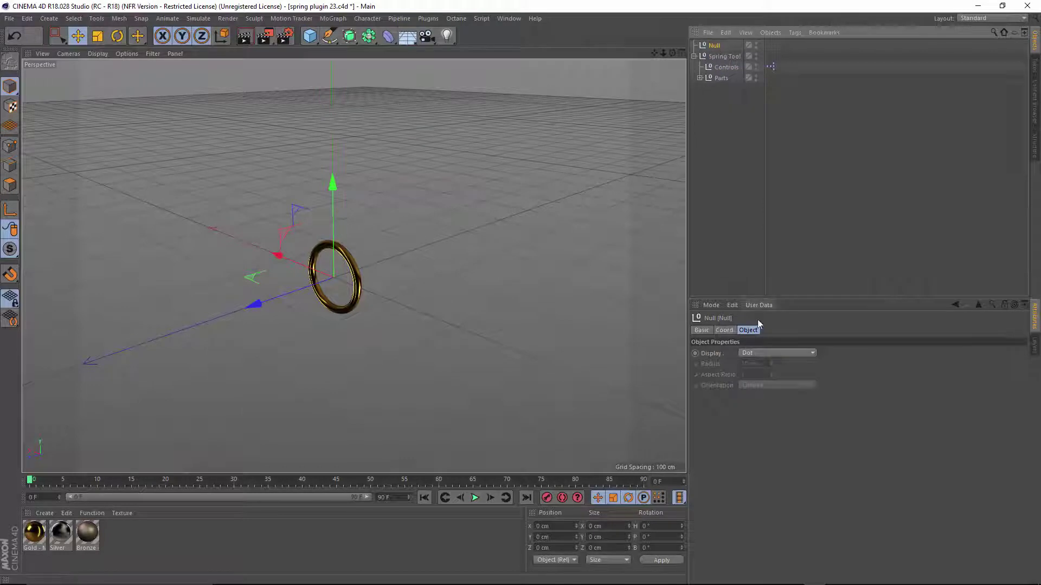
click(762, 352)
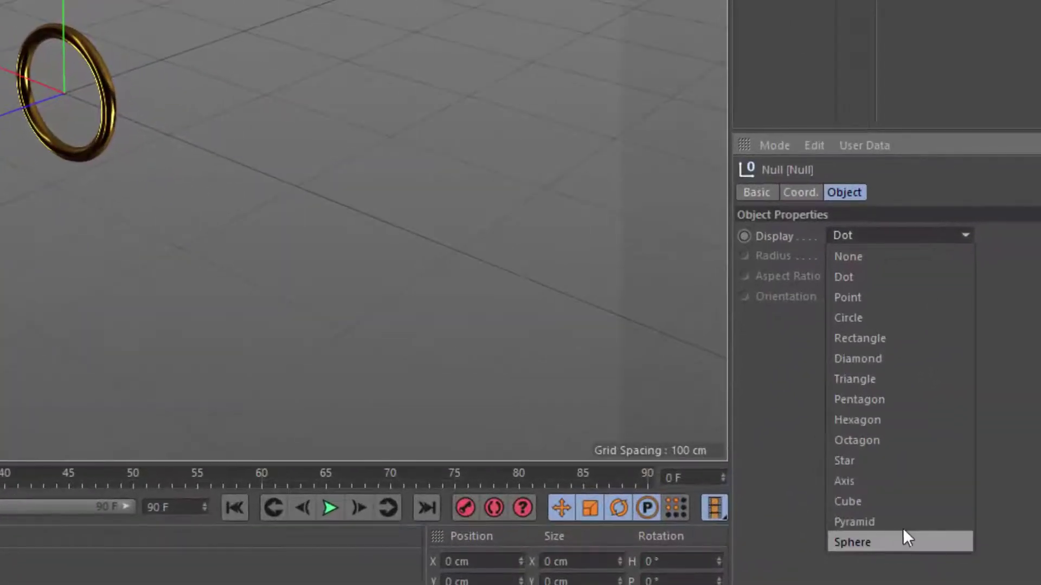
click(753, 516)
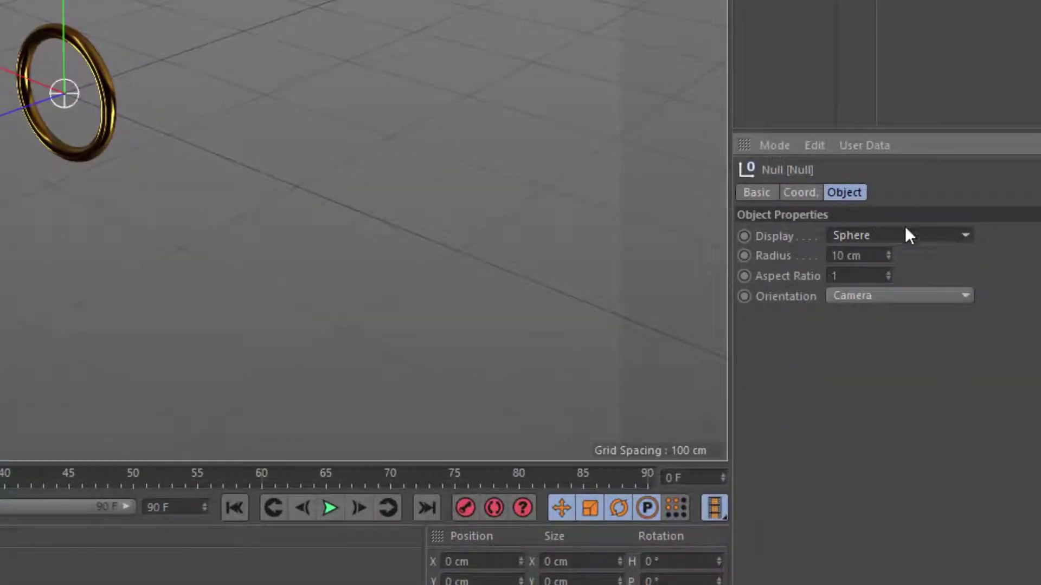
mouse_move(889, 250)
mouse_down()
mouse_move(883, 209)
mouse_move(890, 239)
mouse_up()
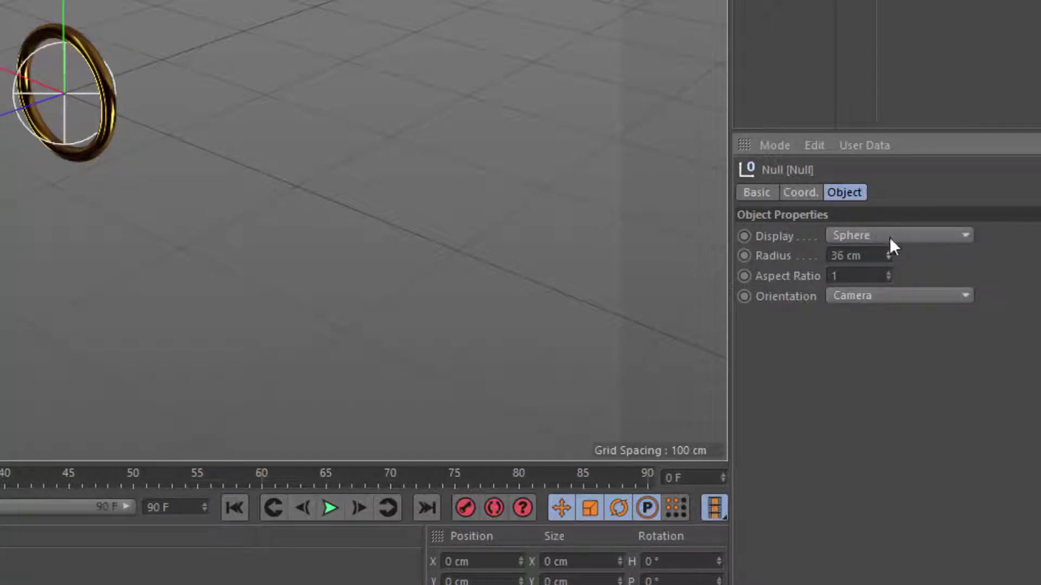
Turn on Use Color with a bright green display colour, then duplicate the null as Null.1
click(753, 192)
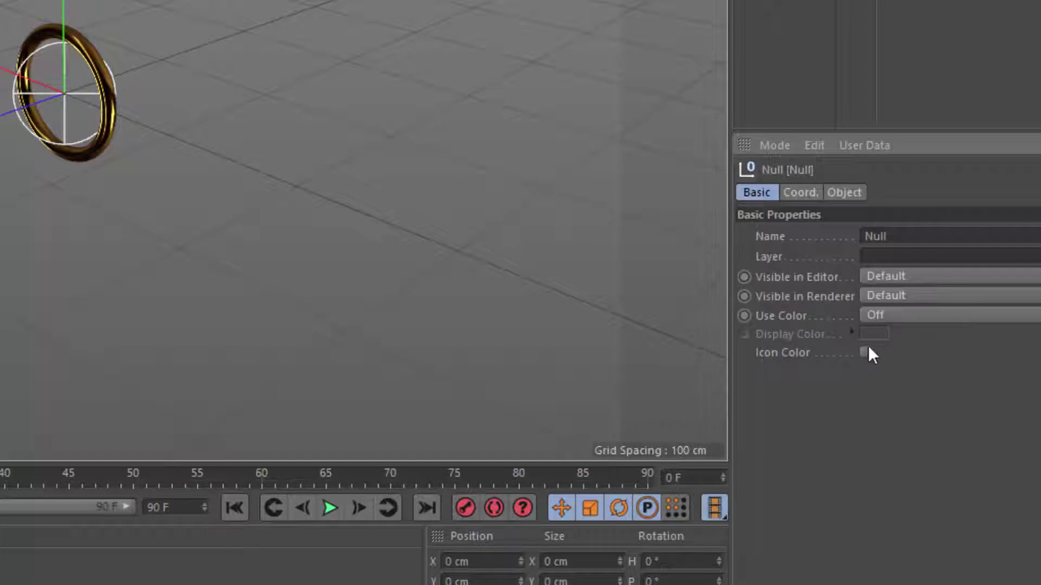
click(890, 314)
click(900, 374)
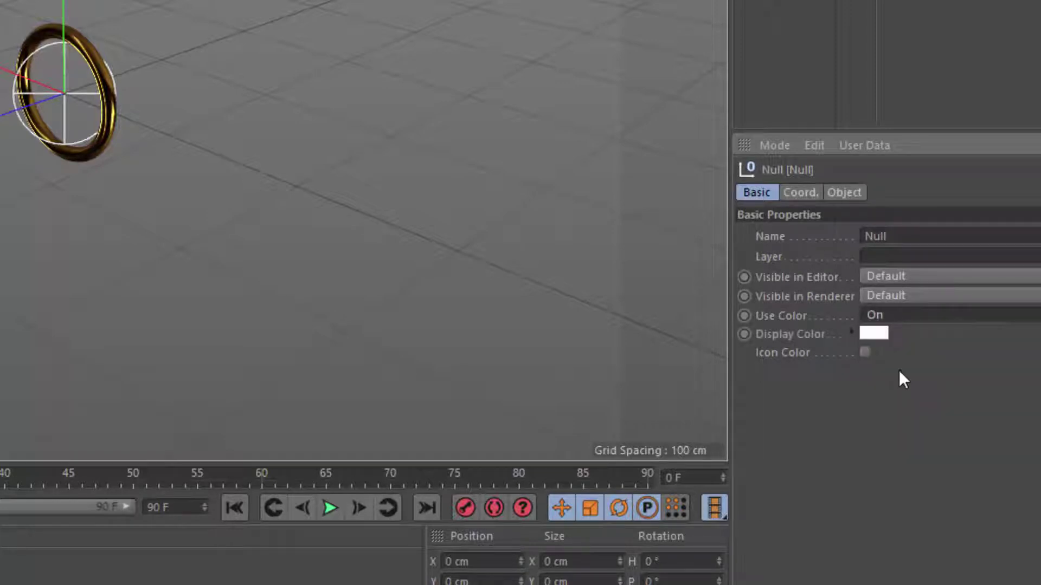
click(876, 333)
drag(863, 333, 892, 333)
click(1030, 354)
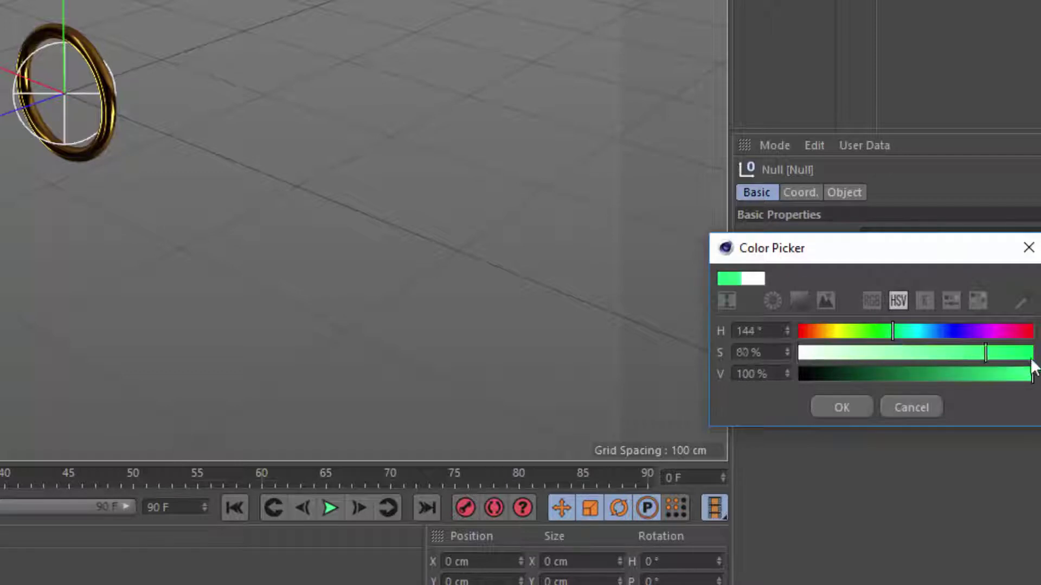
click(843, 407)
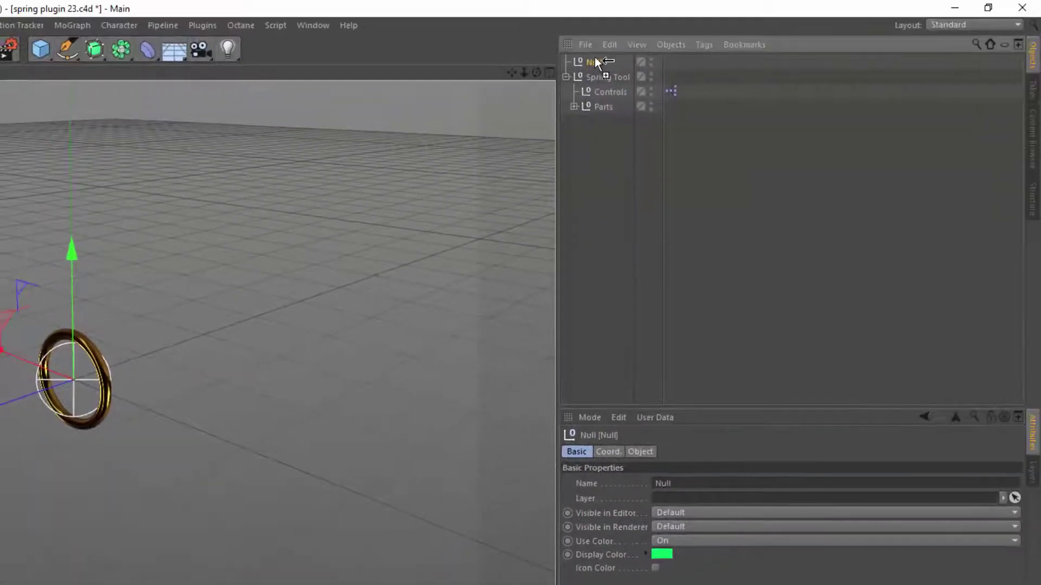
ctrl+drag(595, 61, 594, 55)
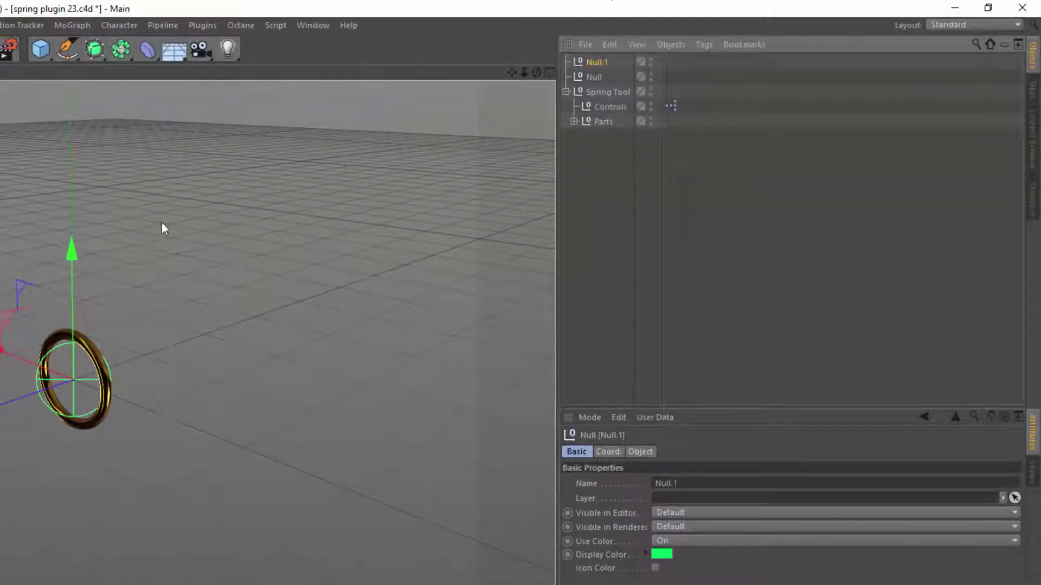
Raise Null.1 above the ring and link Null as Object 1 and Null.1 as Object 2
drag(70, 256, 71, 86)
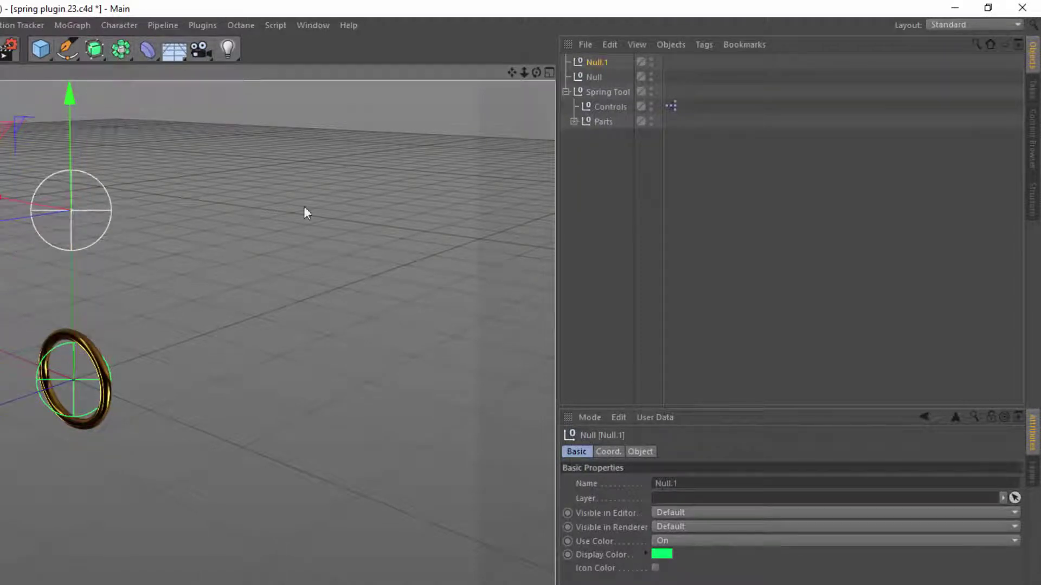
click(616, 106)
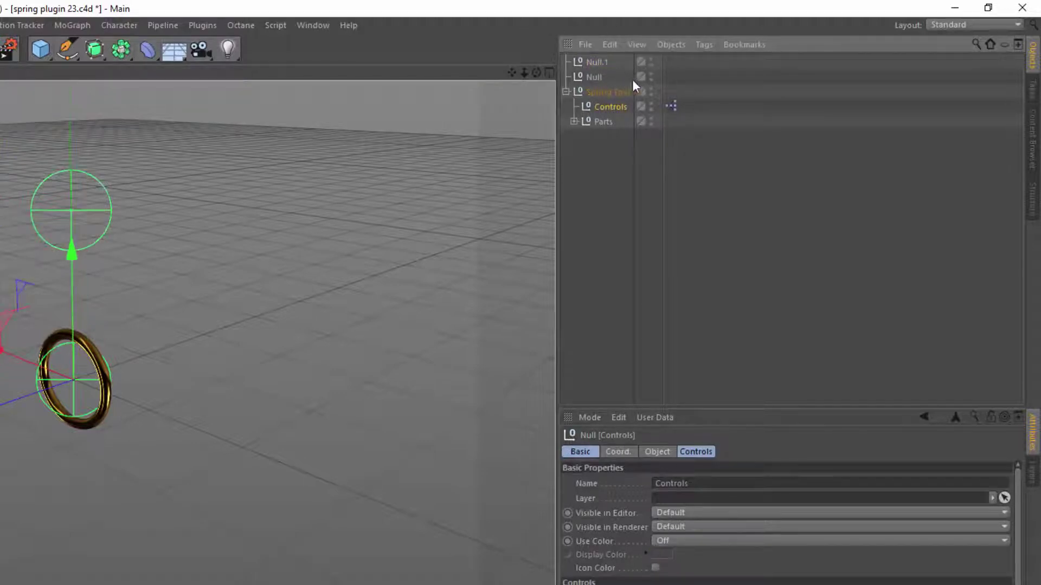
click(705, 451)
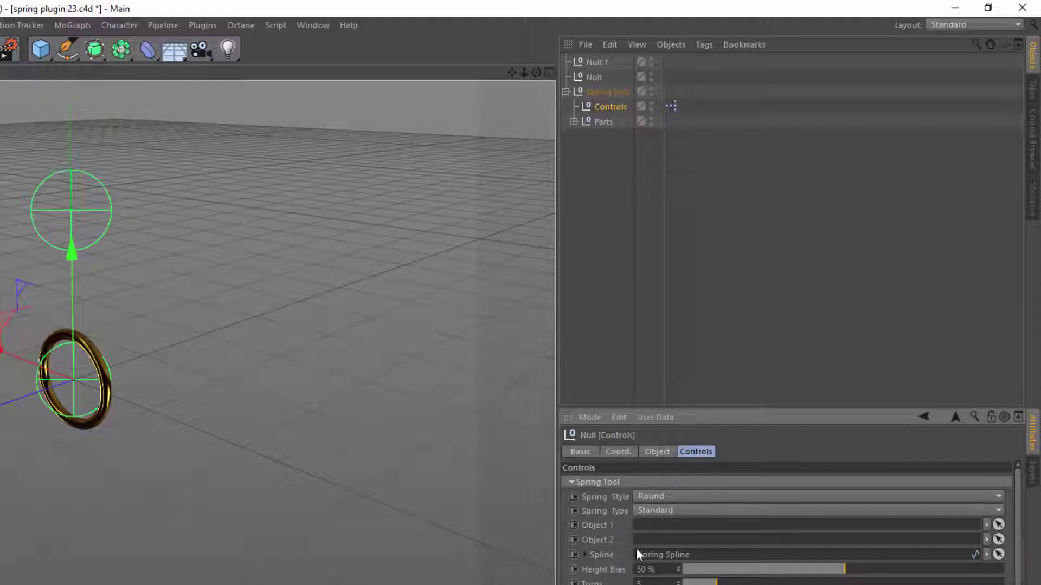
drag(597, 77, 672, 527)
drag(599, 63, 655, 540)
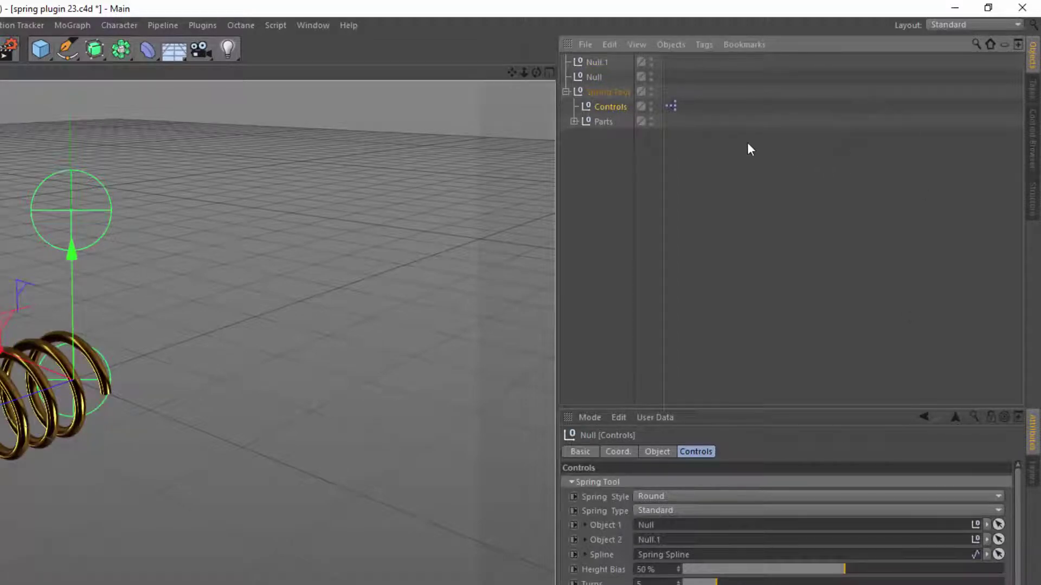
click(95, 173)
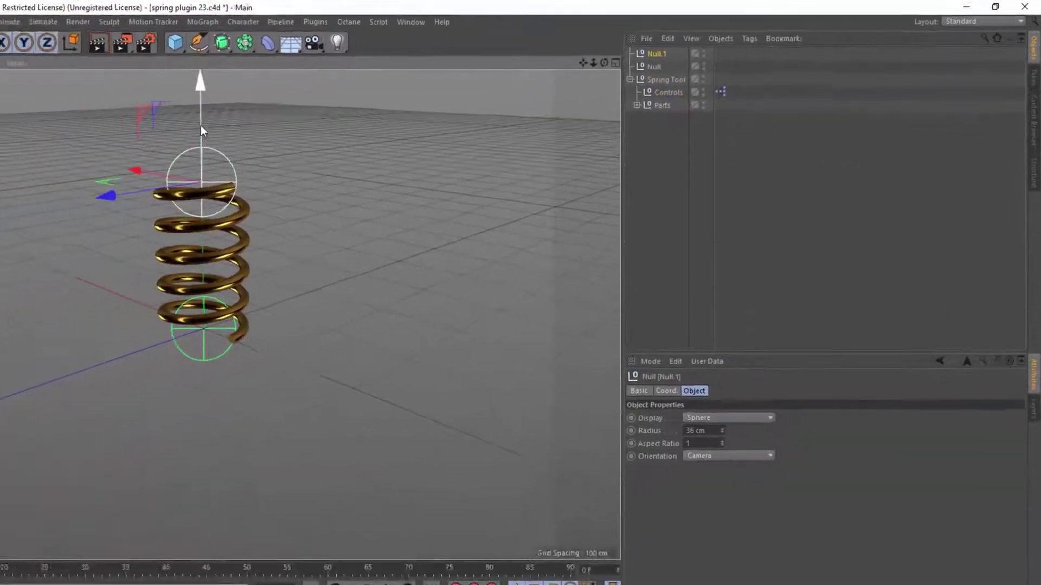
alt+drag(393, 208, 383, 241)
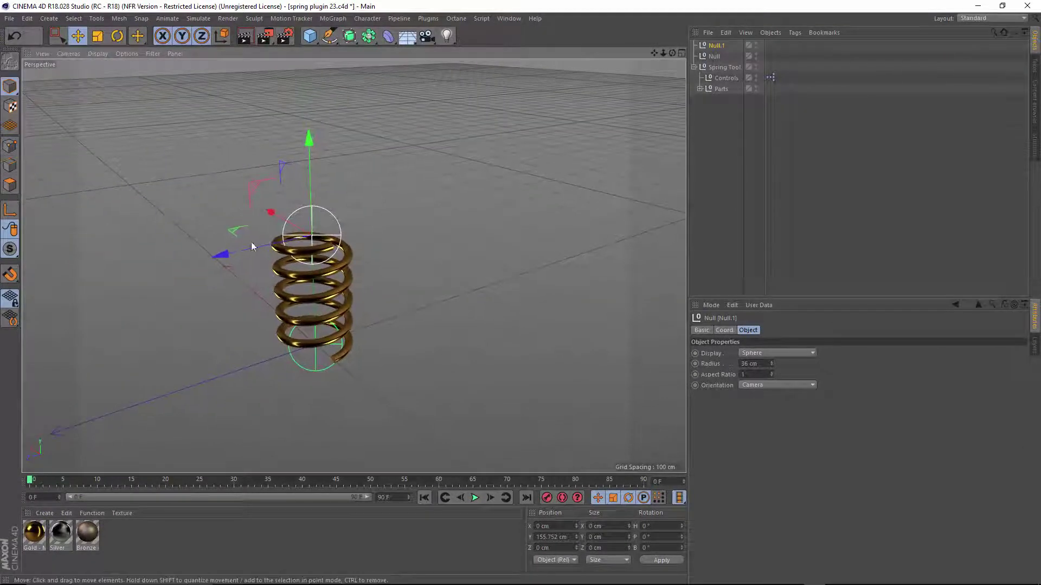
drag(225, 252, 239, 255)
key(ctrl+z)
key(ctrl+z)
key(ctrl+z)
key(ctrl+z)
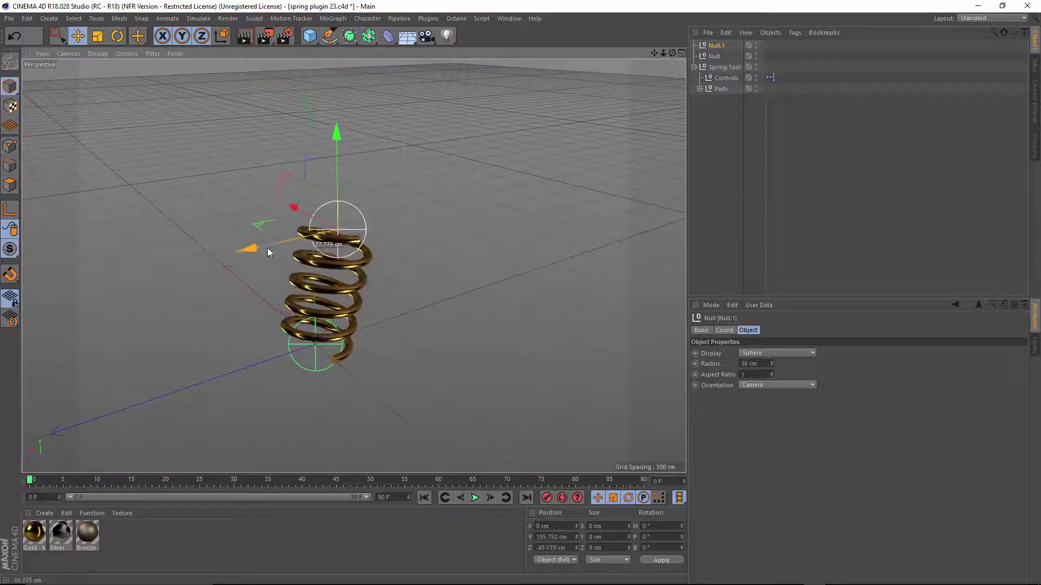
click(319, 369)
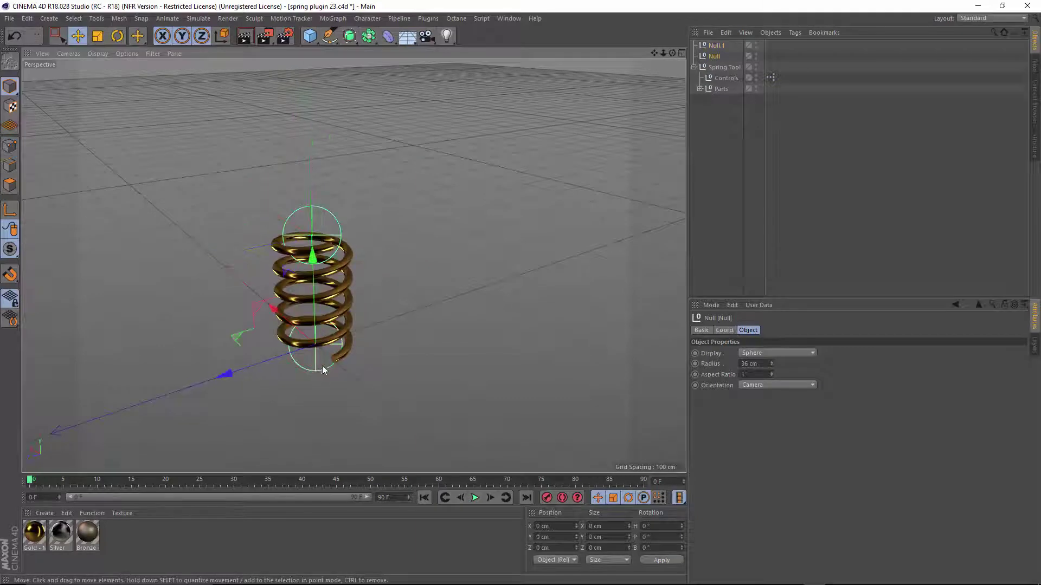
drag(234, 370, 184, 391)
key(ctrl+z)
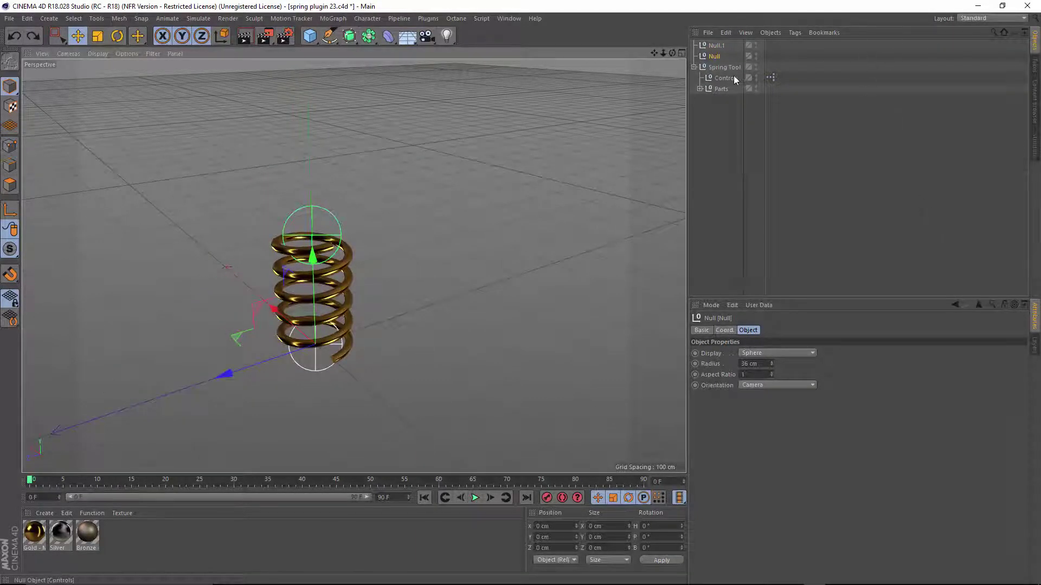
click(728, 77)
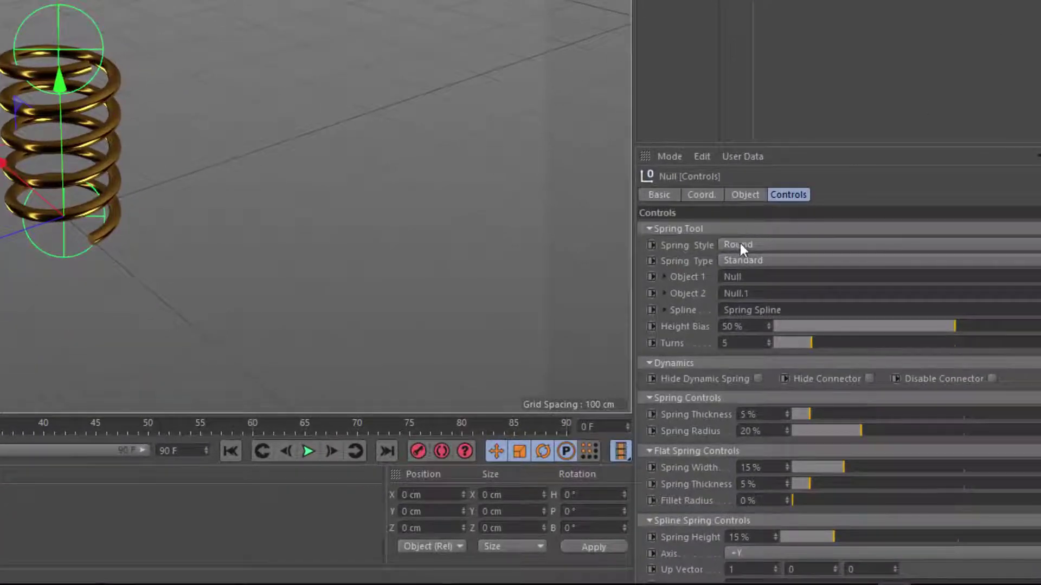
click(759, 245)
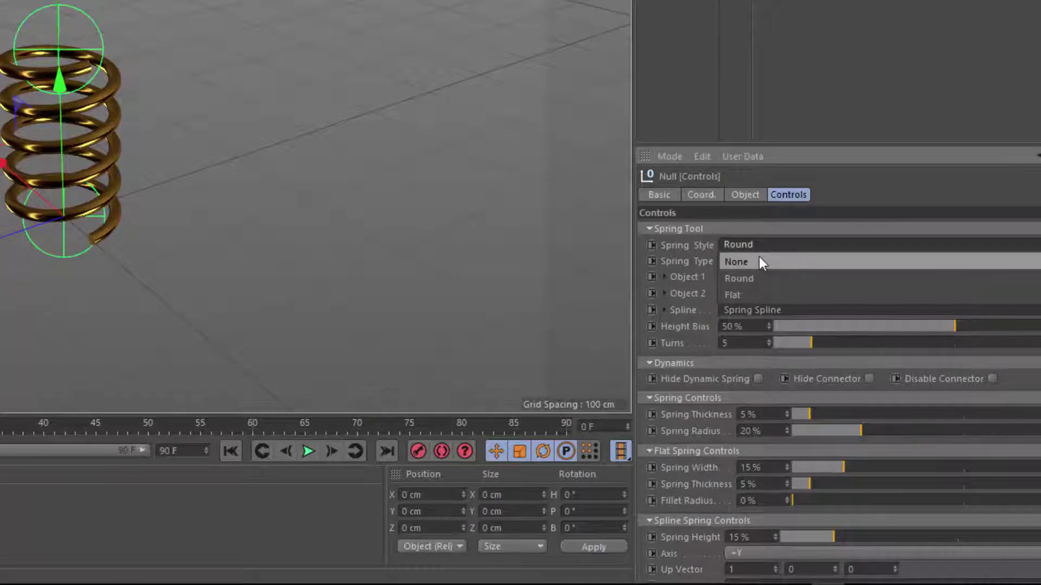
click(766, 294)
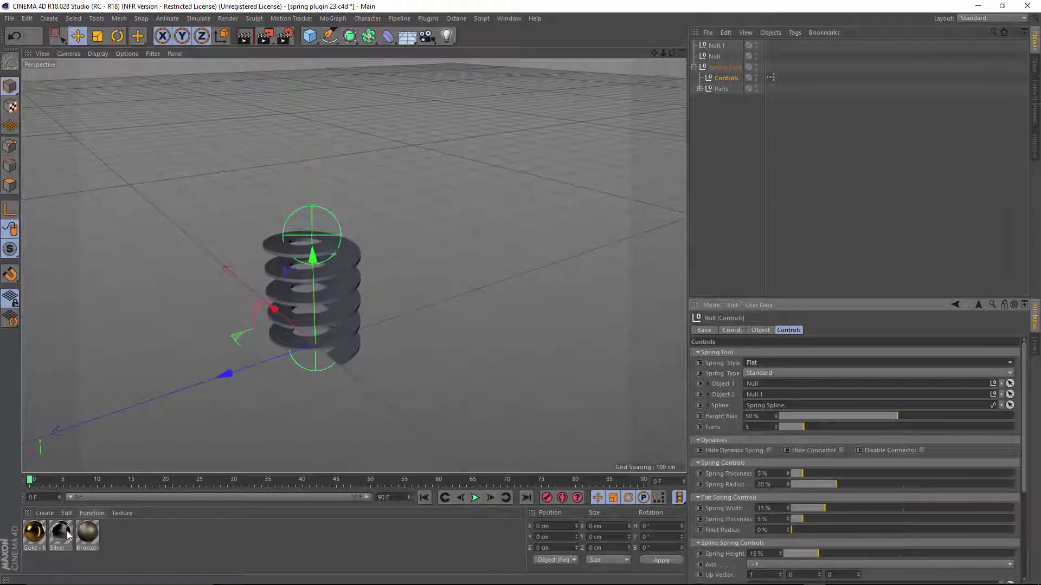
drag(69, 536, 356, 327)
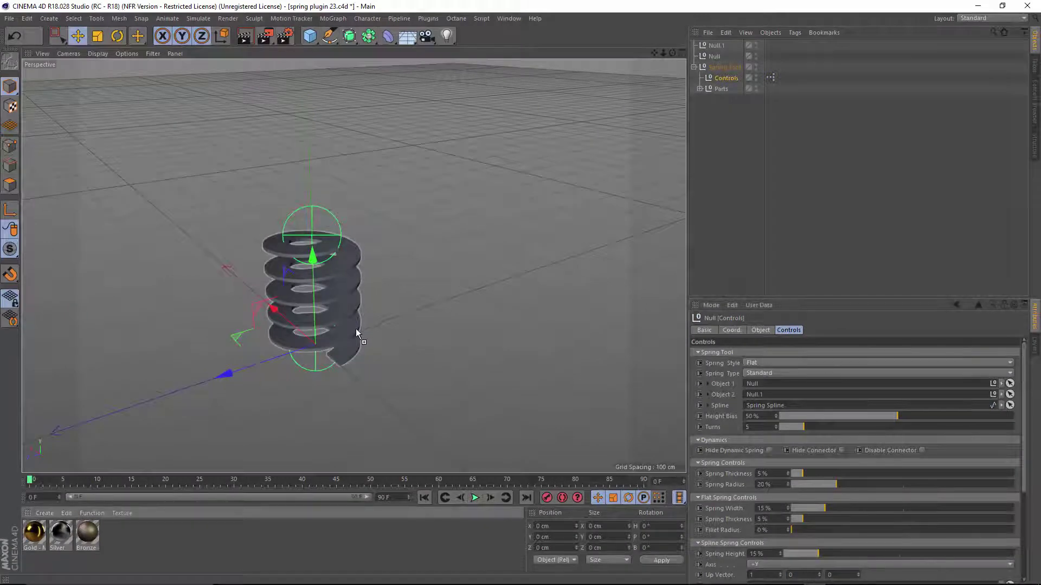
click(720, 73)
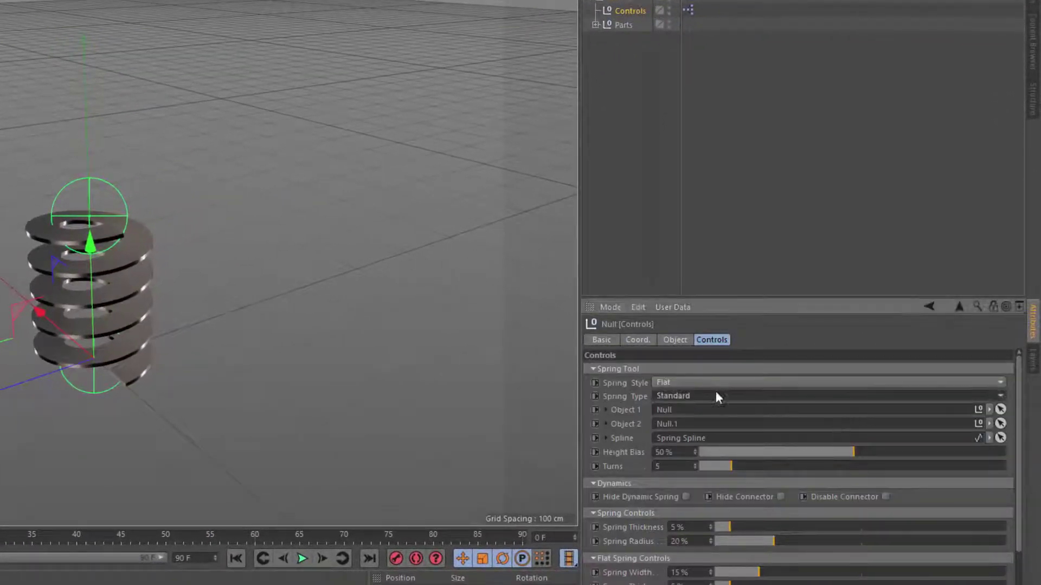
click(696, 381)
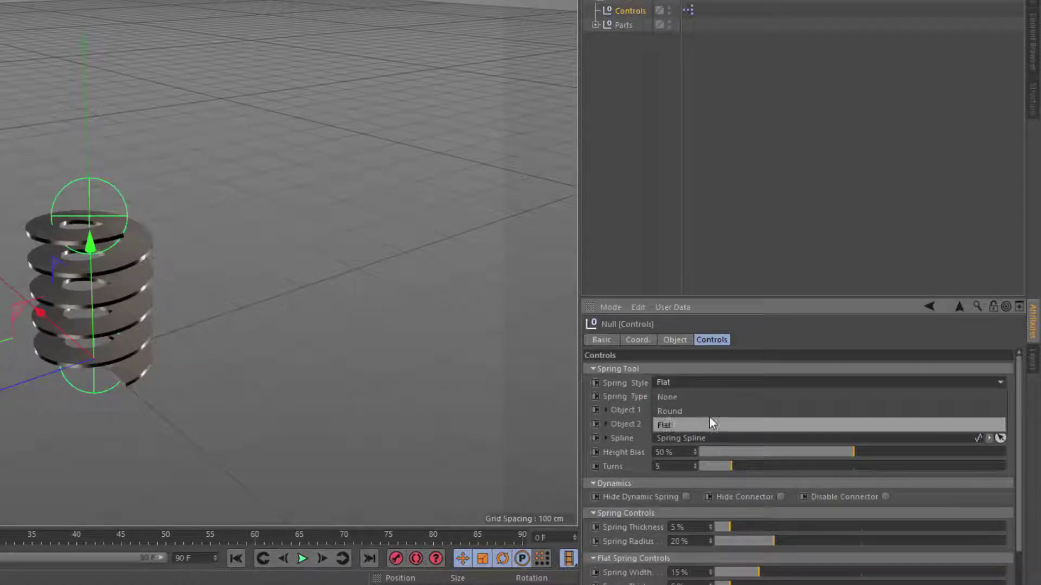
click(706, 414)
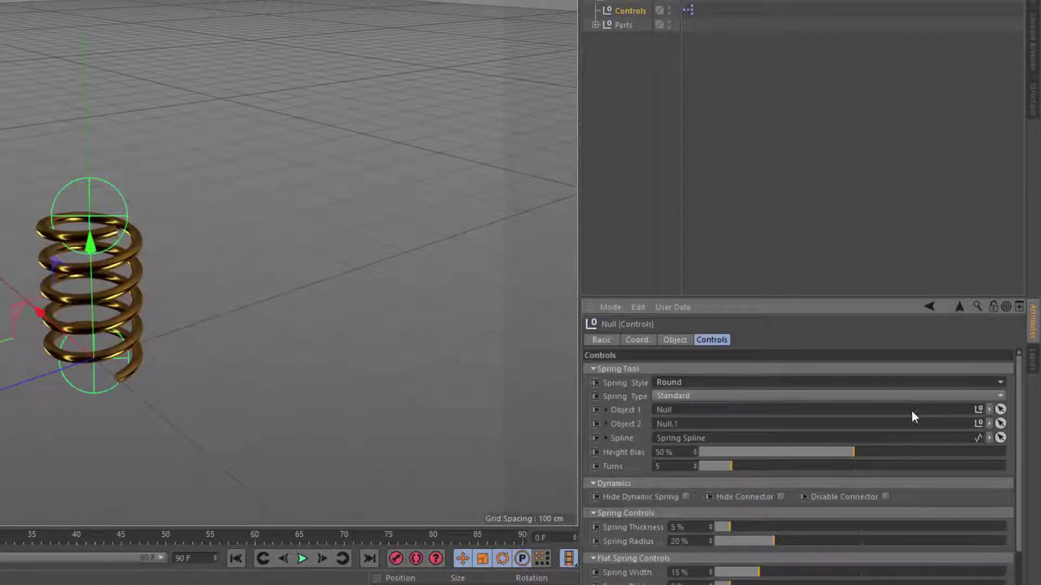
Adjust Height Bias, then set Turns to 3, Spring Thickness to 3% and Spring Radius to 19%
drag(853, 453, 731, 452)
drag(795, 452, 854, 453)
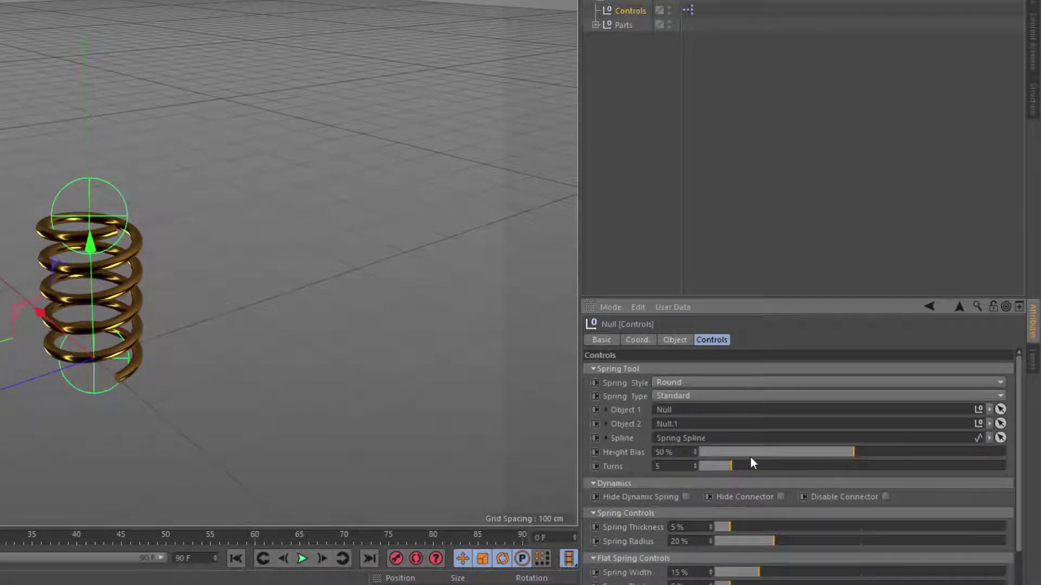
mouse_move(733, 467)
mouse_down()
mouse_move(903, 471)
mouse_move(717, 464)
mouse_up()
drag(1013, 444, 1021, 512)
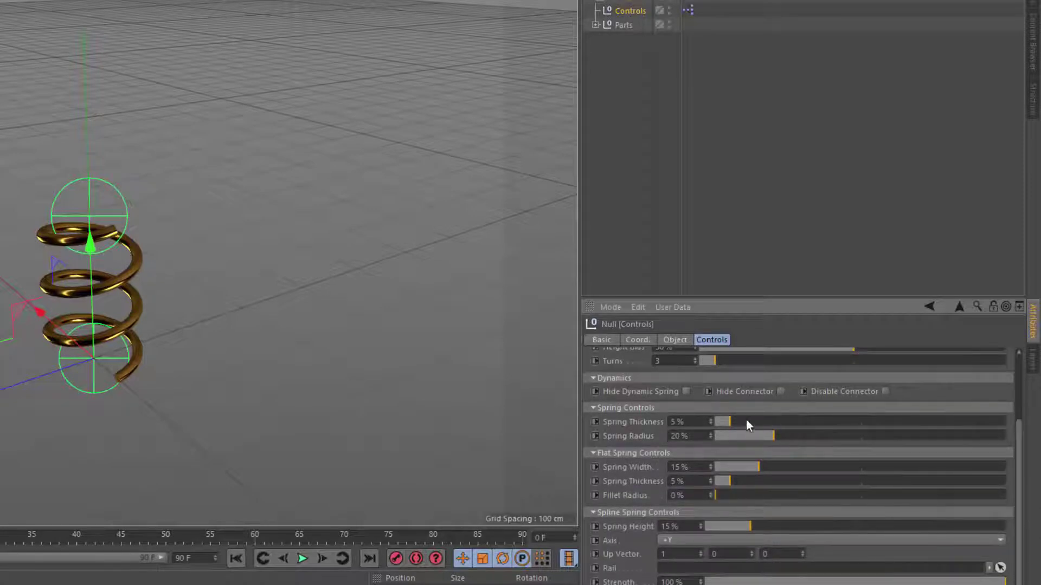
mouse_move(735, 417)
mouse_down()
mouse_move(767, 418)
mouse_move(723, 414)
mouse_up()
drag(815, 437, 780, 436)
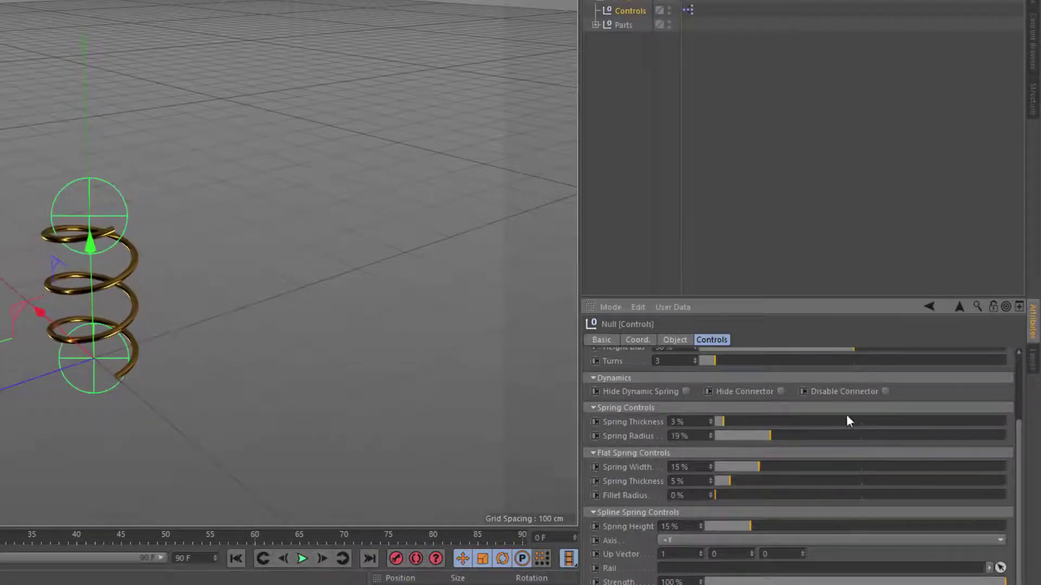
drag(1017, 477, 1029, 445)
Change the Spring Style to Flat
scroll(942, 401, up, 3)
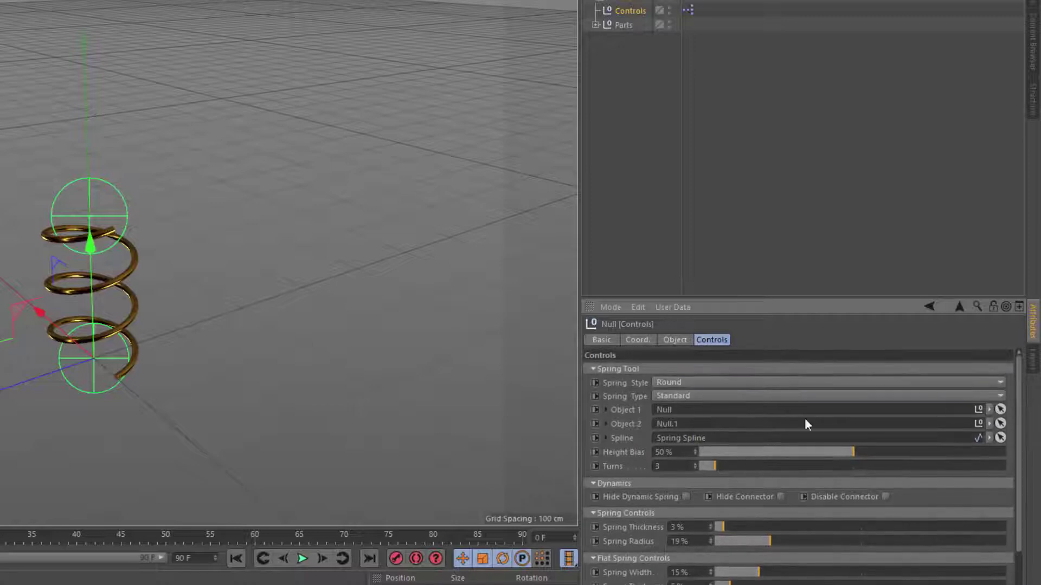
click(696, 381)
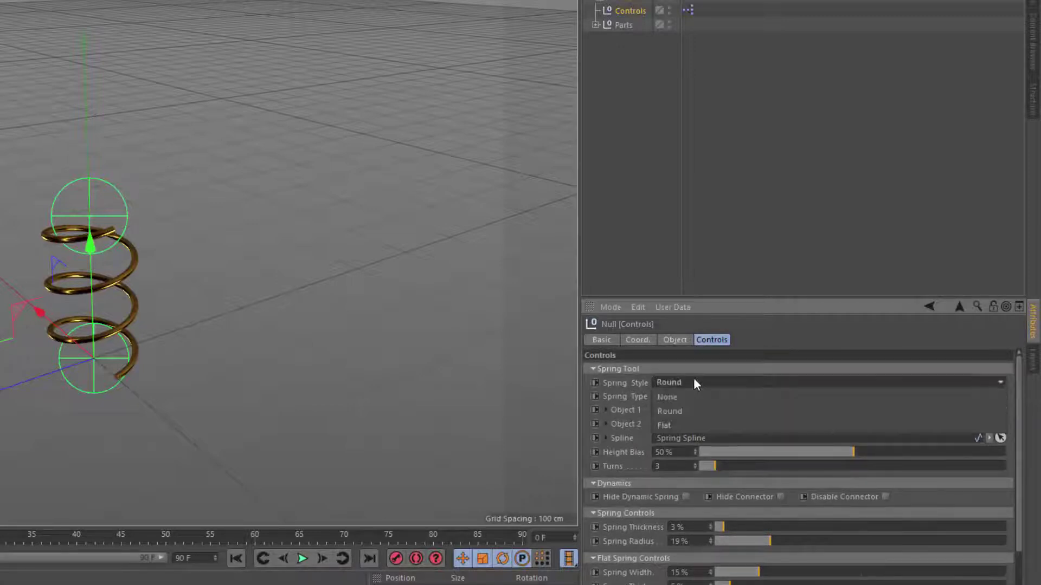
click(708, 422)
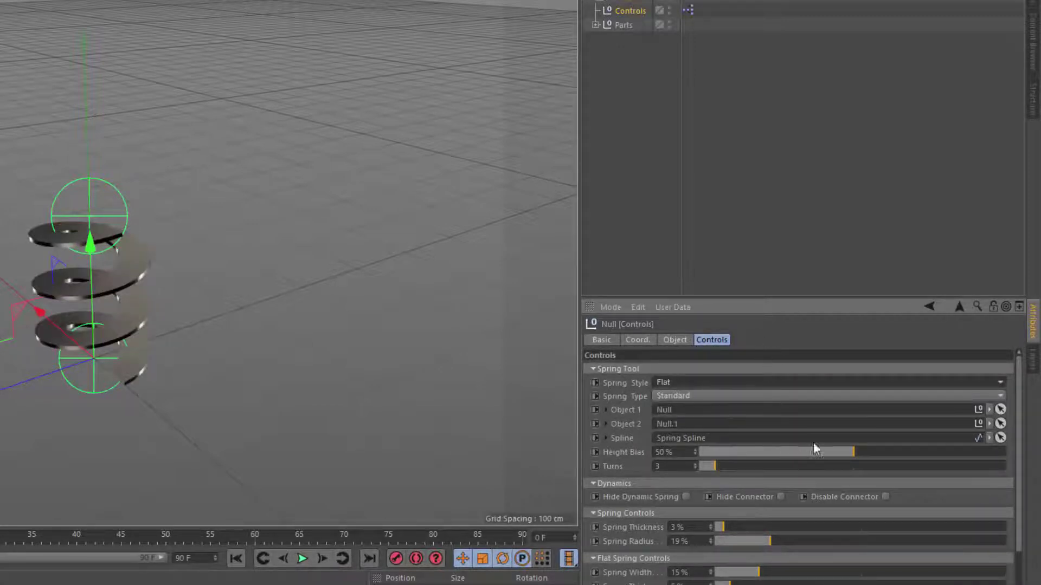
Set Spring Radius 17%, Spring Width 3%, Flat Spring Thickness 63% and Fillet Radius 12%
drag(1016, 454, 1014, 510)
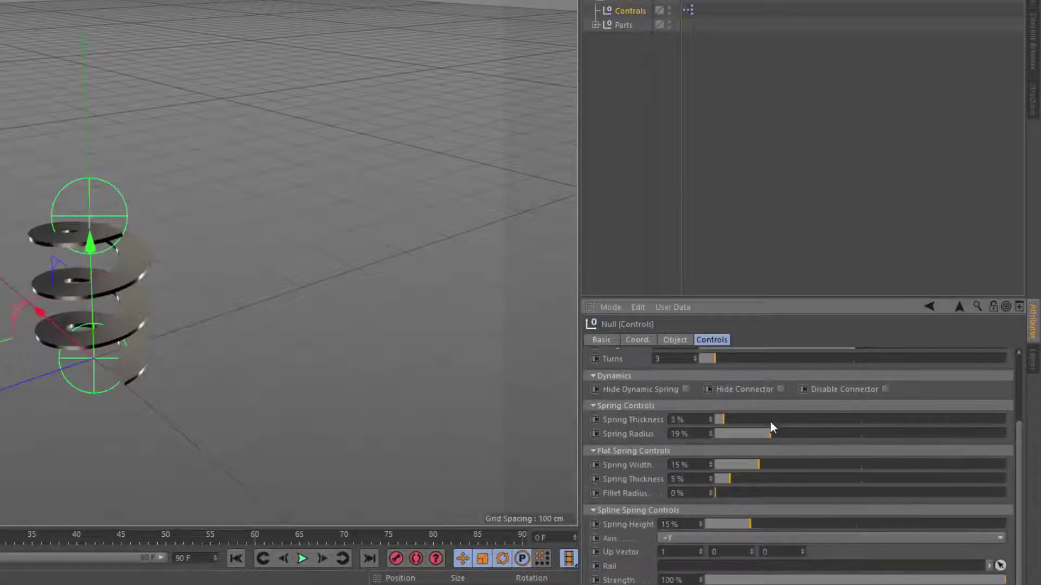
mouse_move(778, 433)
mouse_down()
mouse_move(808, 432)
mouse_move(766, 432)
mouse_up()
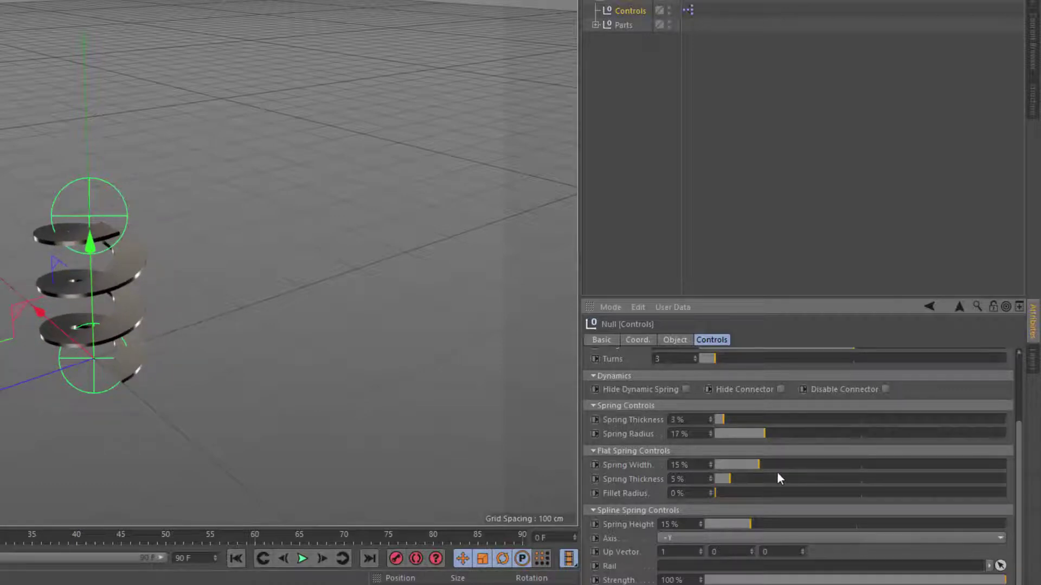
drag(758, 465, 797, 480)
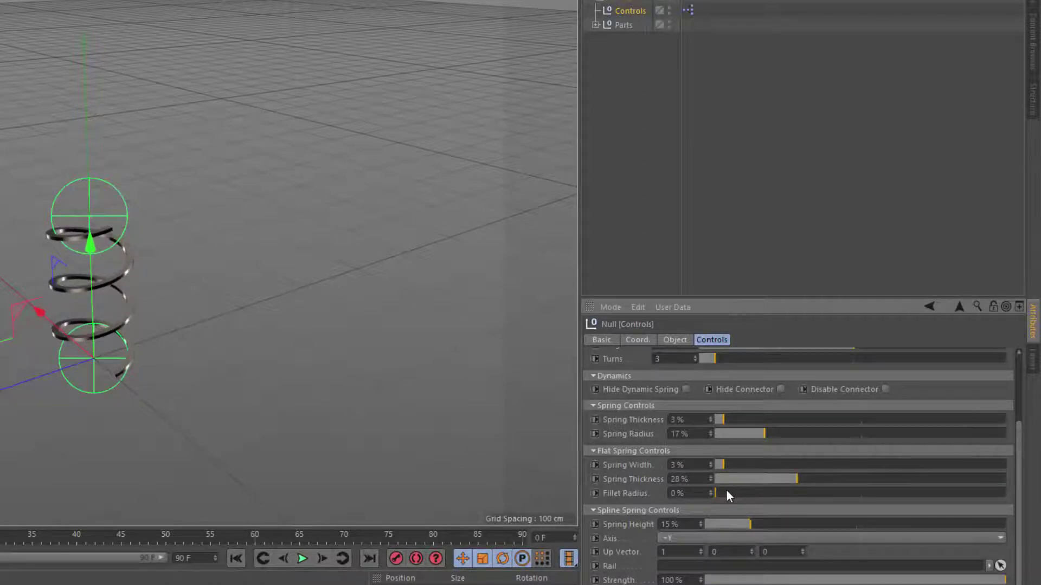
drag(724, 490, 918, 485)
scroll(1019, 493, down, 5)
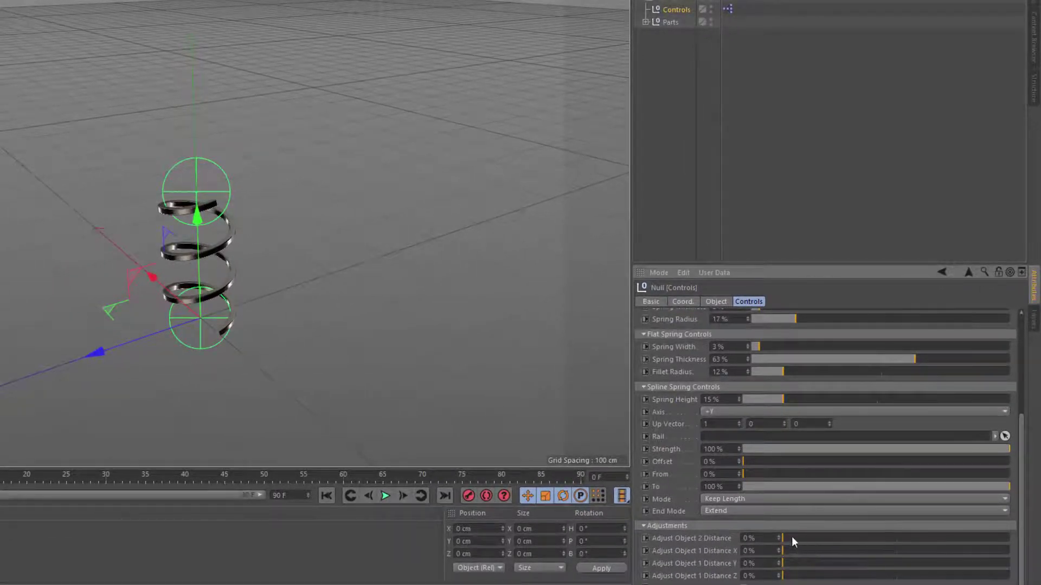
mouse_move(794, 539)
mouse_down()
mouse_move(817, 537)
mouse_move(789, 535)
mouse_move(808, 534)
mouse_up()
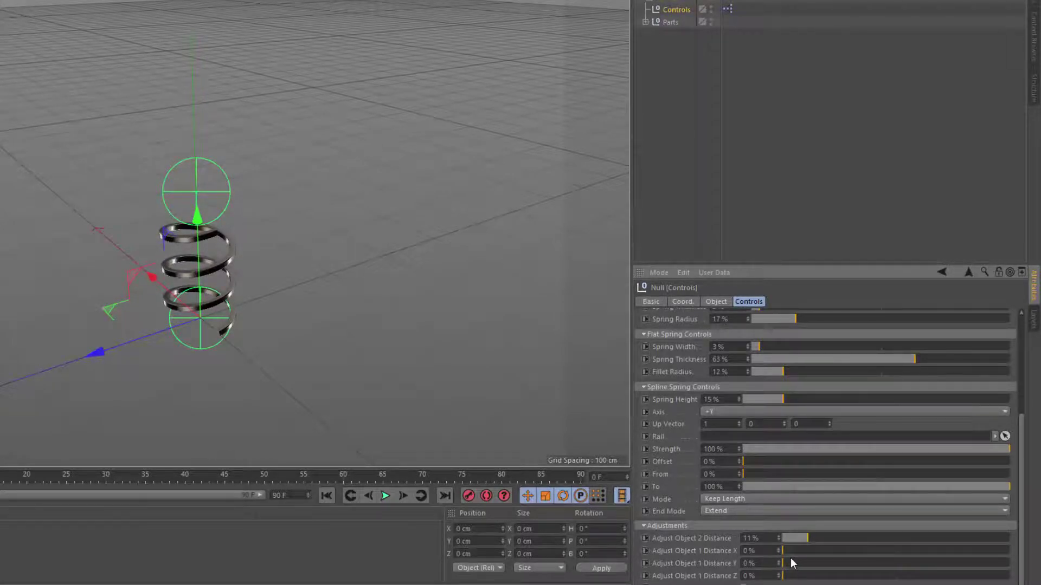
drag(792, 561, 817, 558)
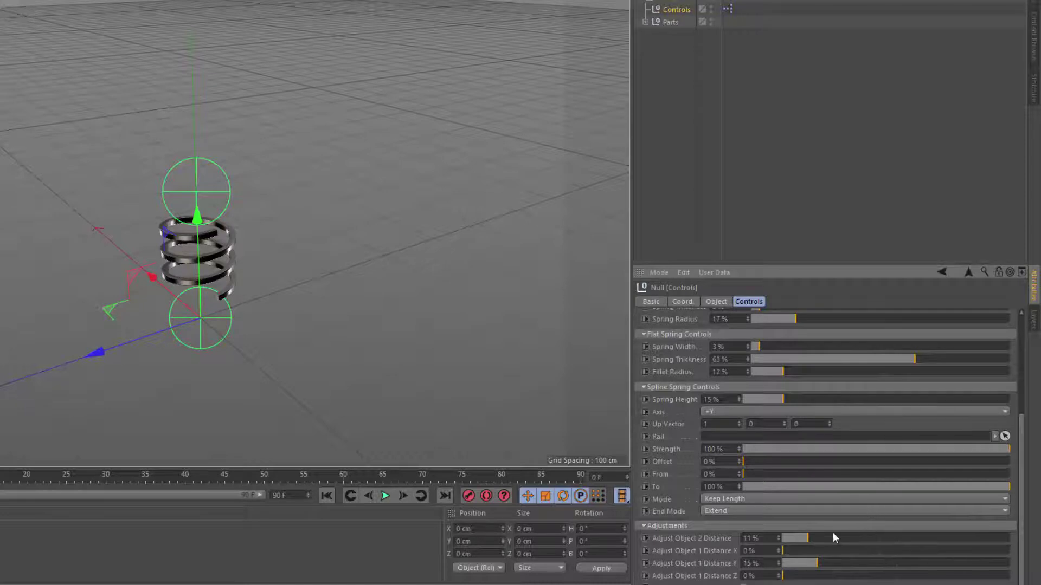
drag(817, 563, 769, 536)
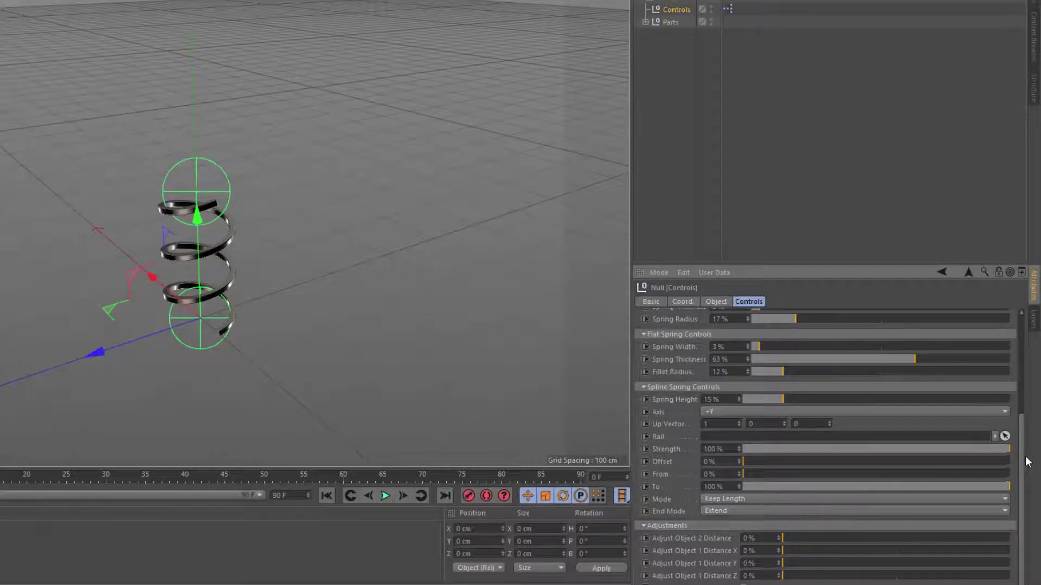
drag(1023, 462, 1015, 336)
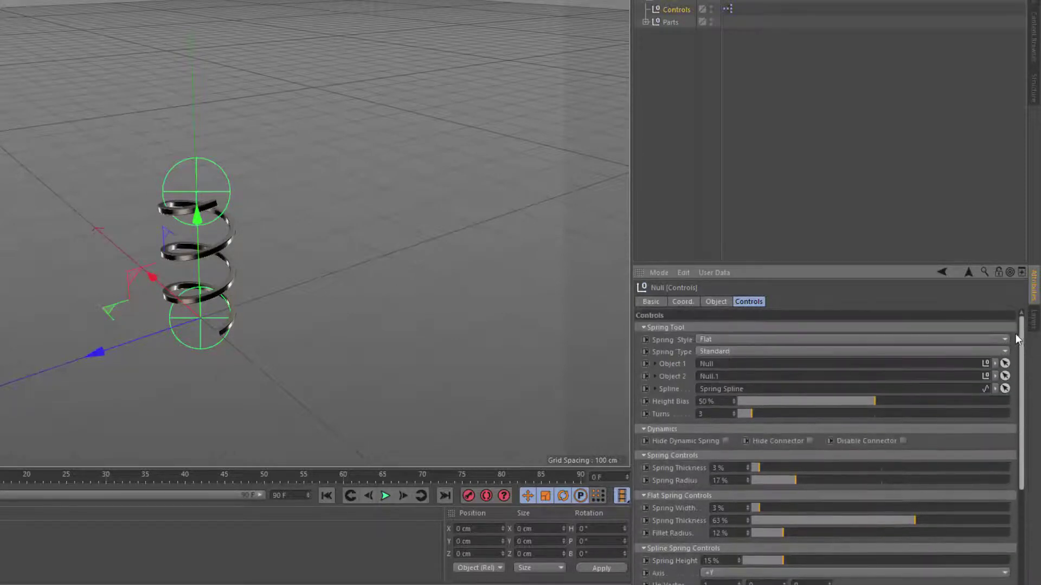
Set the Spring Style back to Round and the Spring Type to Dynamic
click(763, 340)
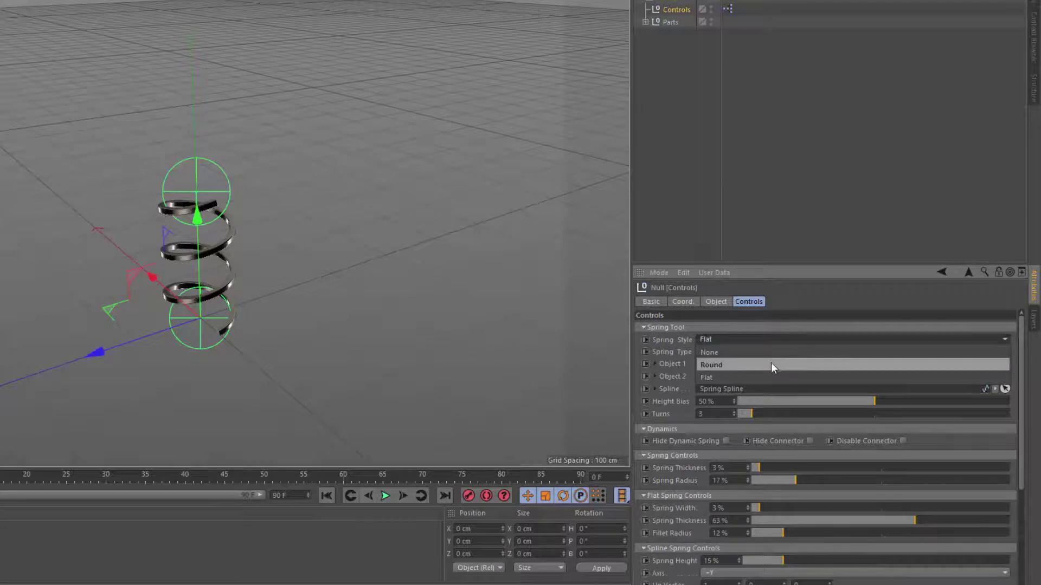
click(772, 361)
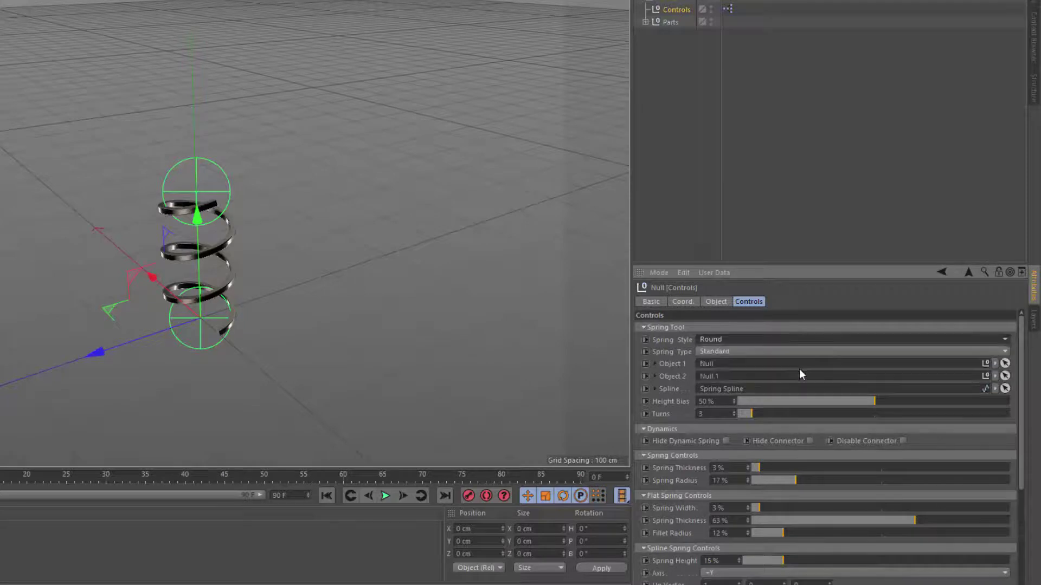
click(744, 350)
click(753, 376)
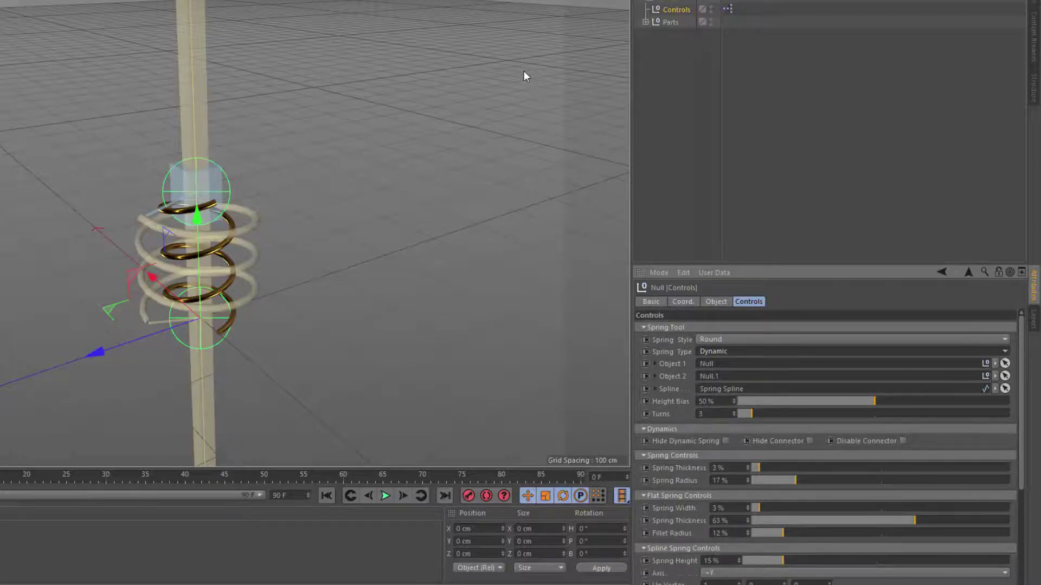
Switch the Spring Type to Spline and apply the Gold material to the spring
click(727, 351)
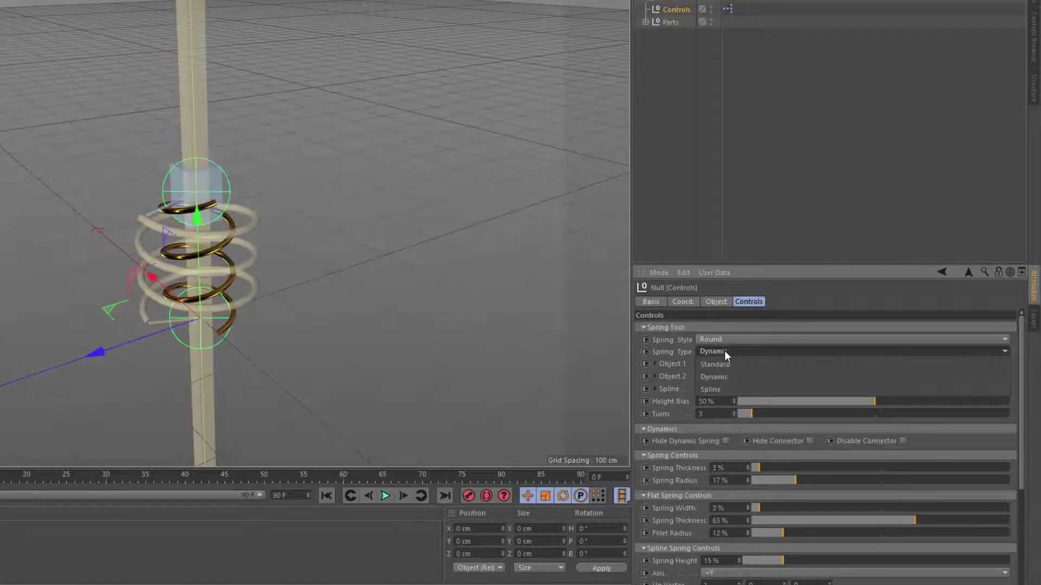
click(730, 394)
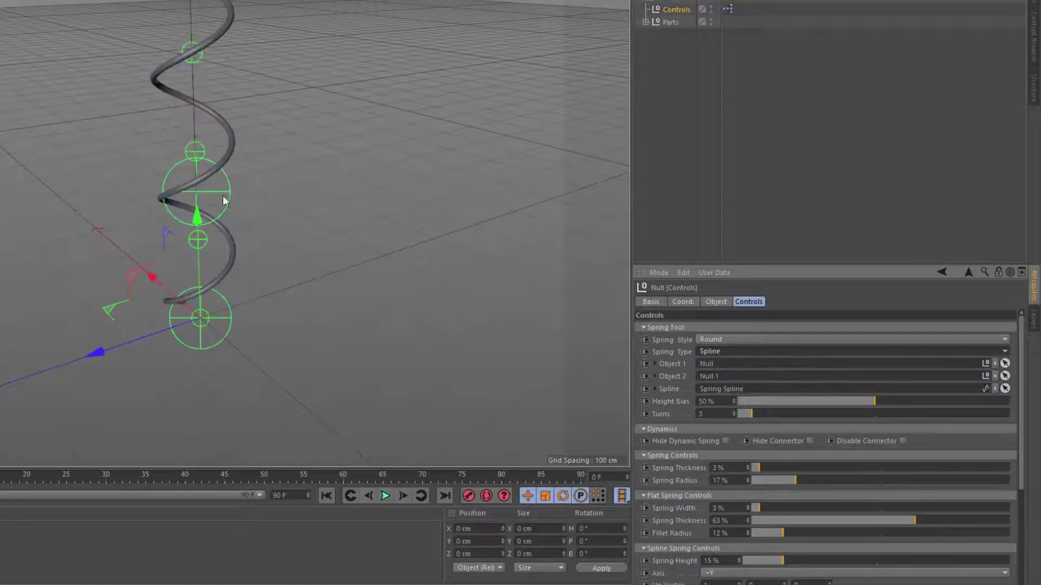
drag(207, 274, 225, 270)
mouse_move(334, 186)
alt+mouse_down()
mouse_move(268, 201)
mouse_move(230, 266)
mouse_move(213, 258)
mouse_move(330, 200)
alt+mouse_up()
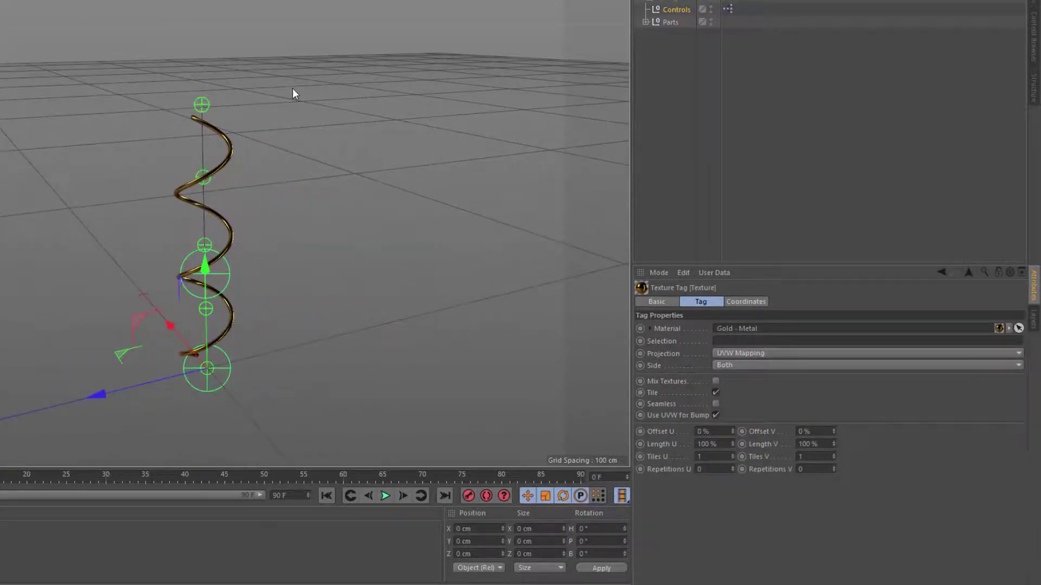
Move the top end null to Z -51.649 cm so the helix leans sideways
click(205, 102)
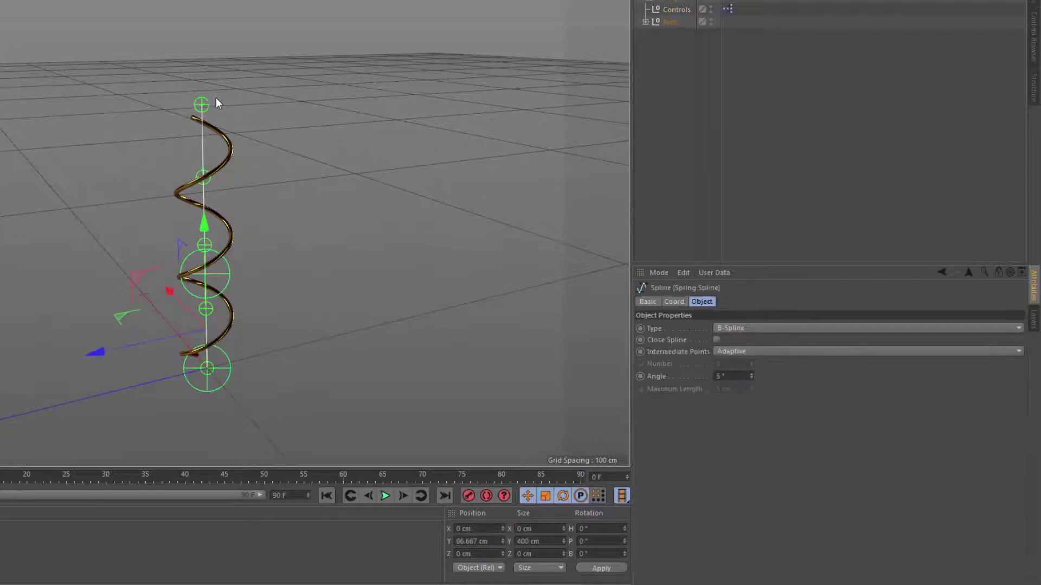
click(204, 97)
click(208, 95)
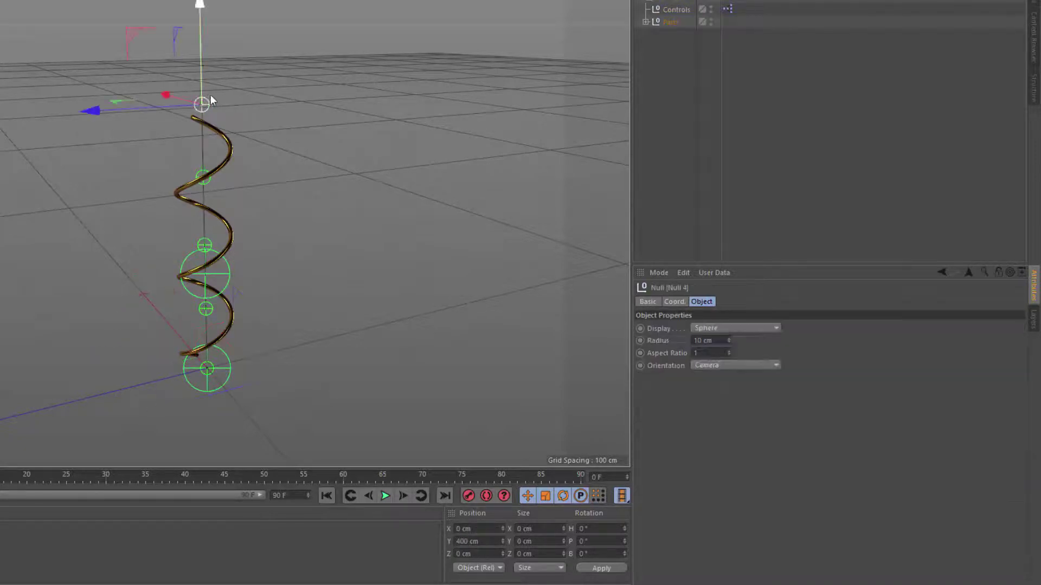
mouse_move(200, 121)
mouse_down()
mouse_move(102, 121)
mouse_move(26, 149)
mouse_move(191, 125)
mouse_up()
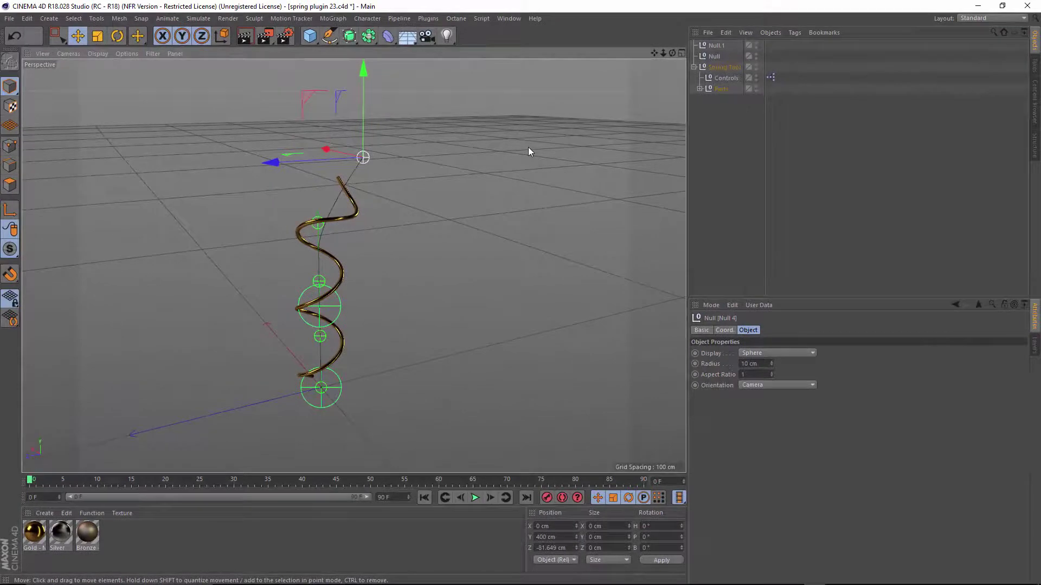
Undo the null move, add a 200 cm Circle spline and link it in the Spline field
key(ctrl+z)
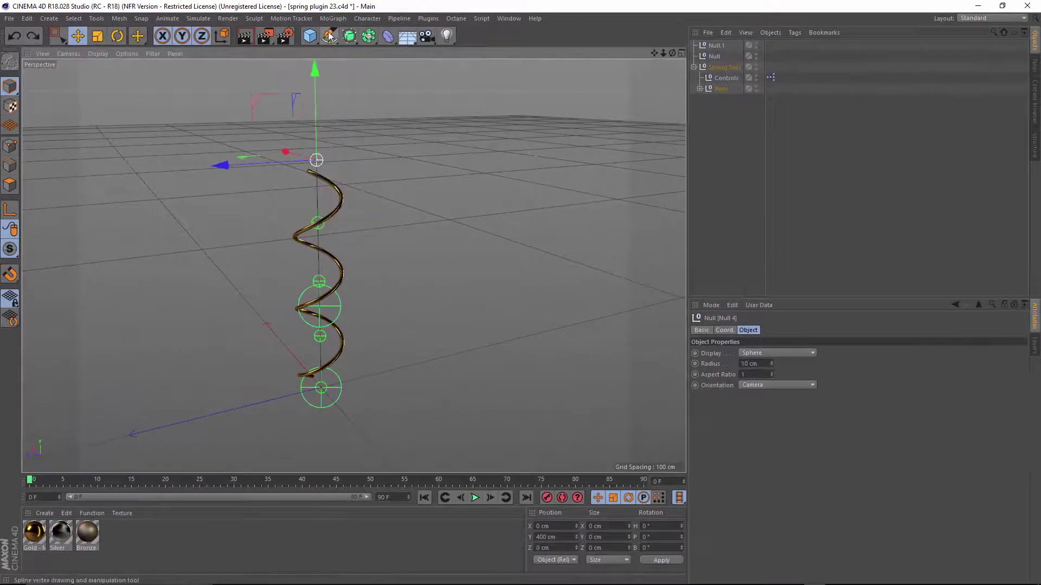
click(329, 35)
click(445, 73)
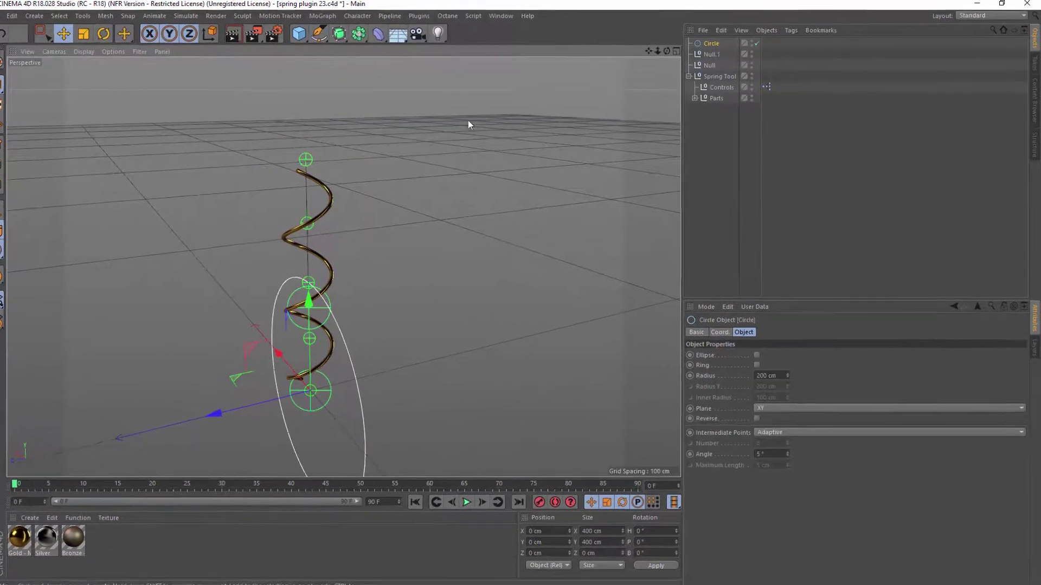
click(694, 78)
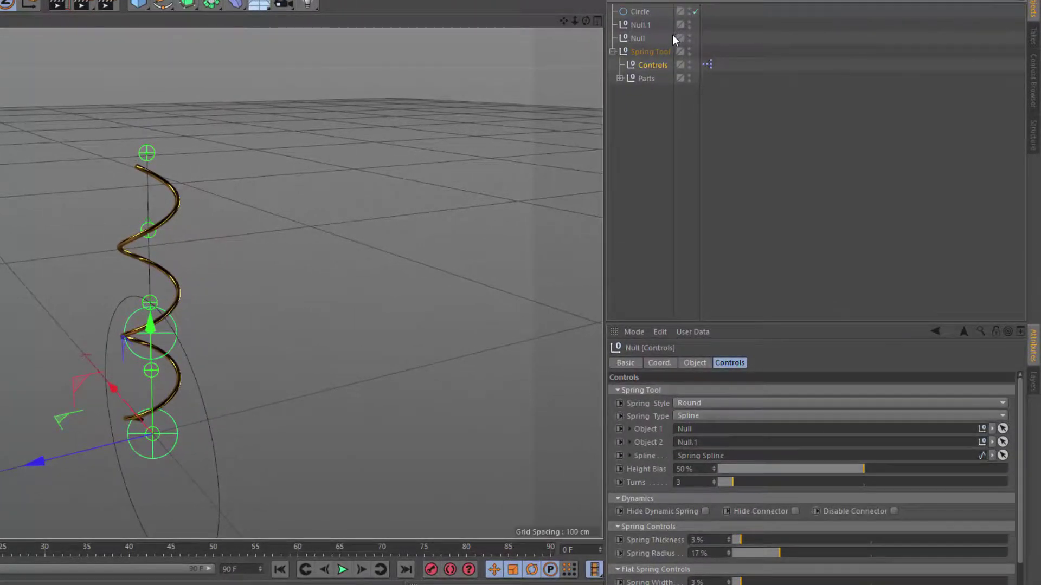
drag(642, 13, 697, 461)
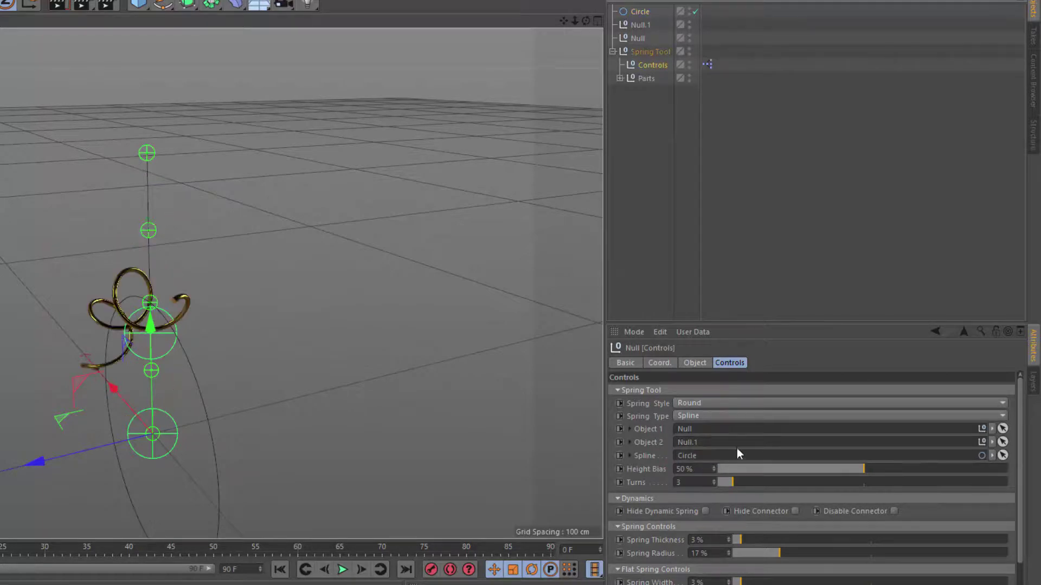
Set Spring Height to 22% and Turns to 15, then try the Offset slider
alt+drag(226, 252, 299, 245)
drag(1023, 495, 1017, 583)
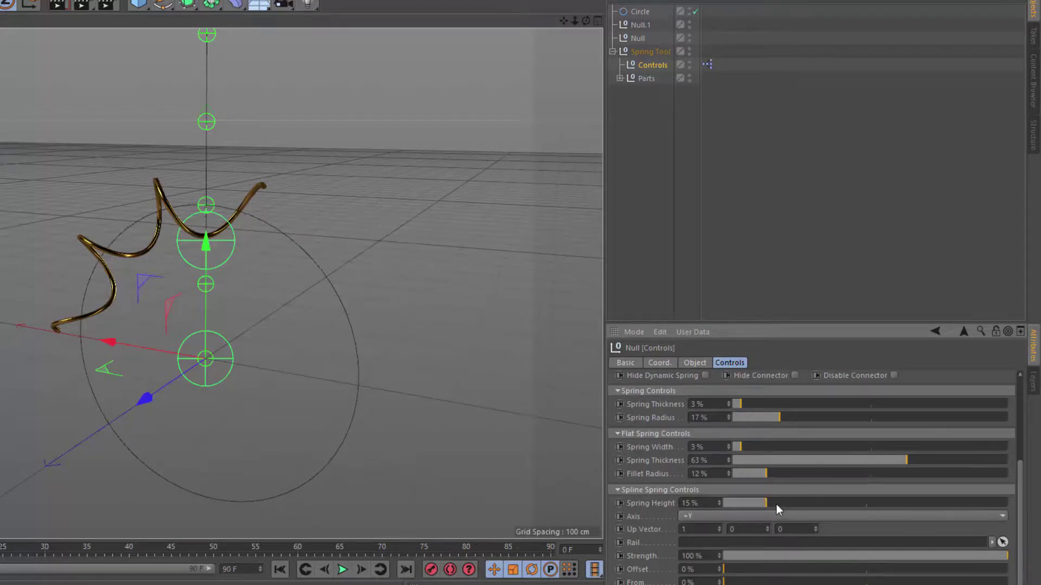
drag(770, 502, 787, 503)
drag(1020, 494, 1016, 436)
drag(748, 418, 822, 419)
drag(1021, 500, 998, 548)
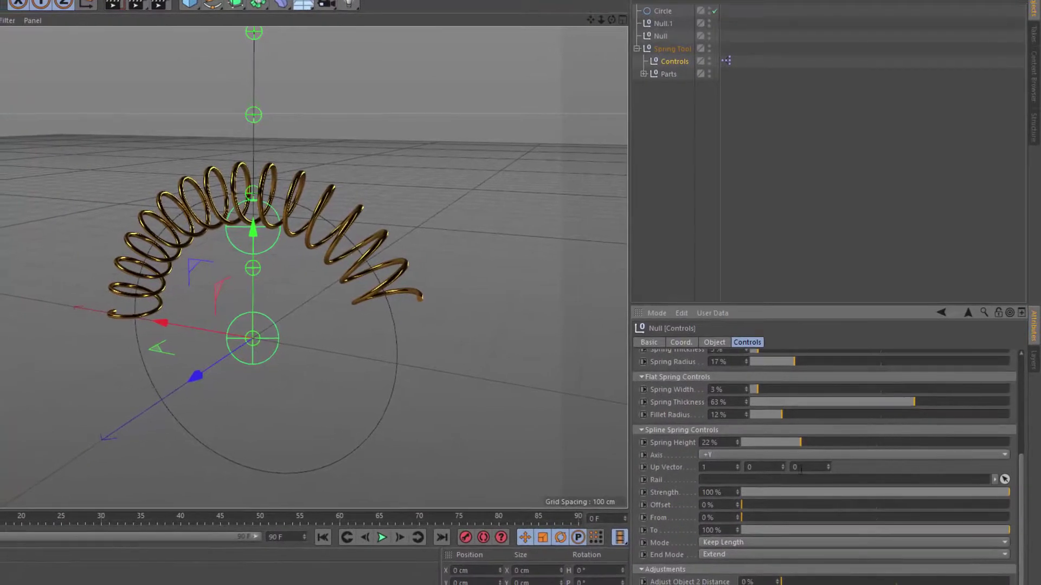
drag(774, 504, 740, 506)
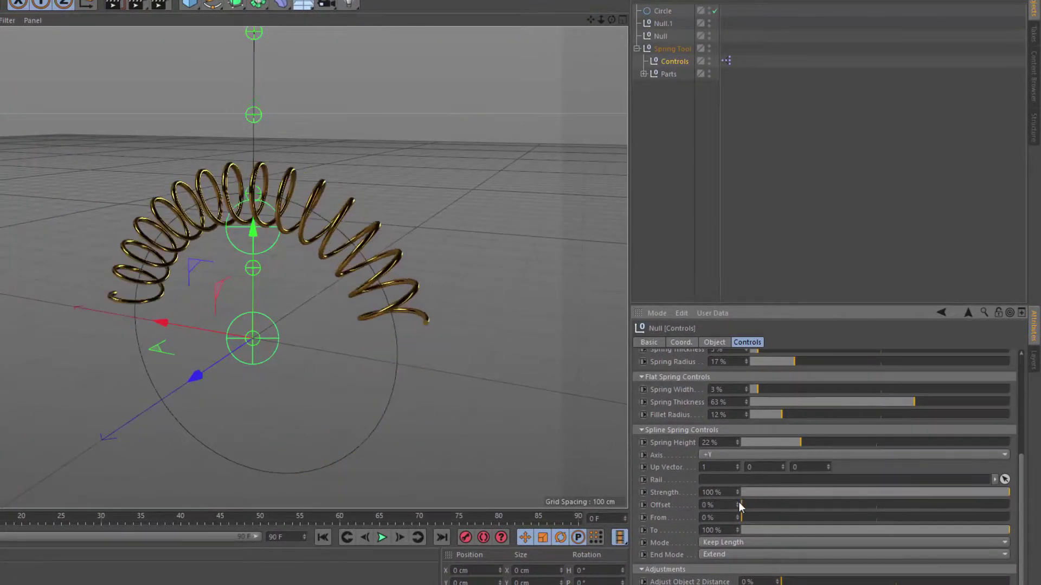
click(753, 541)
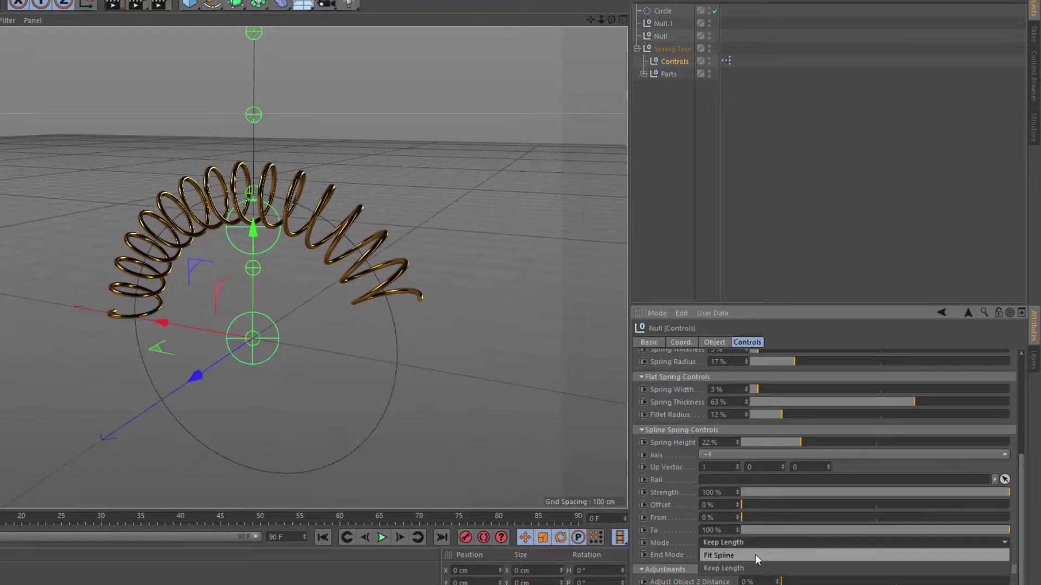
click(756, 554)
click(756, 543)
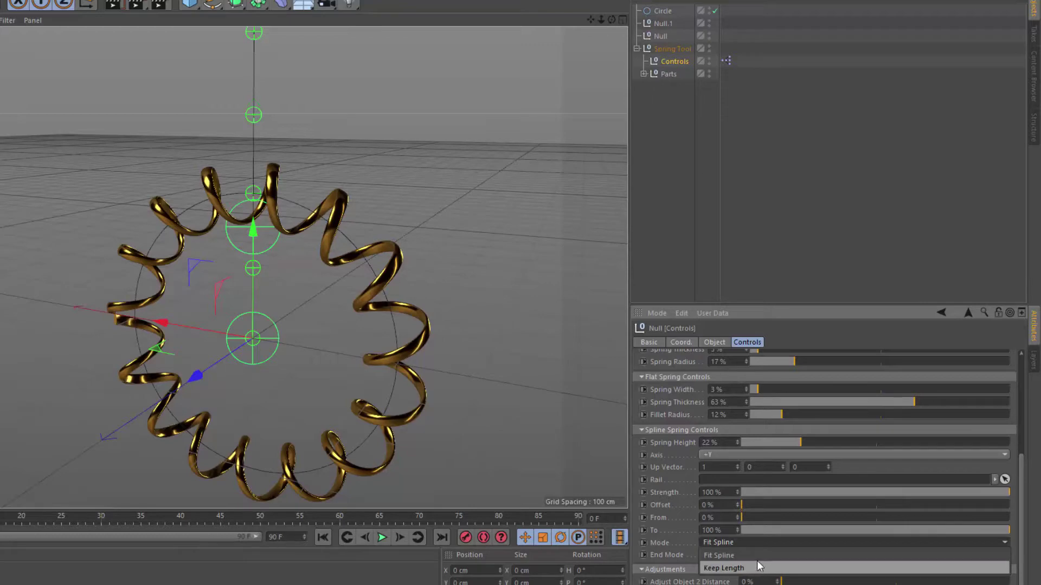
click(756, 566)
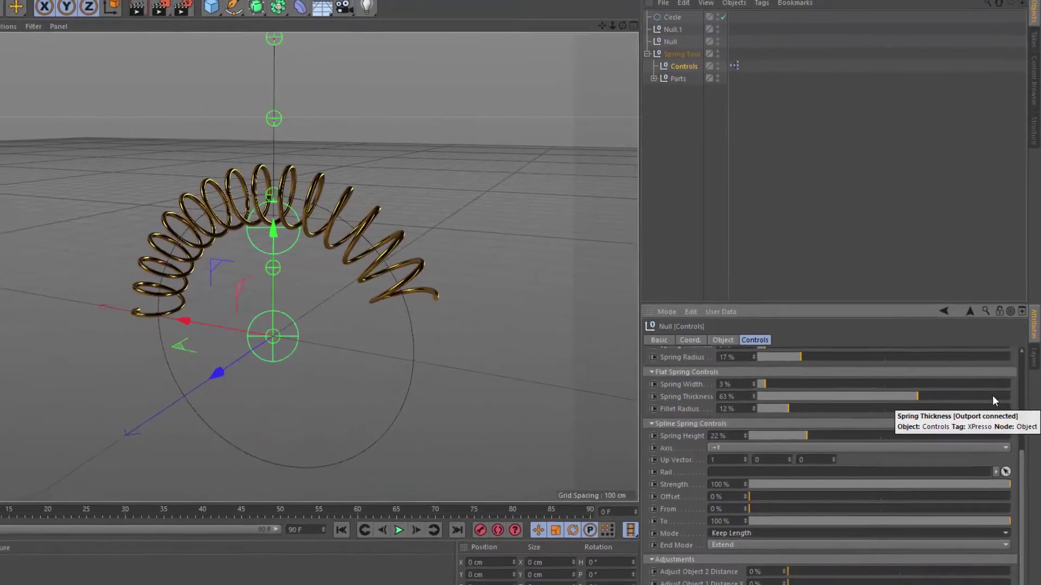